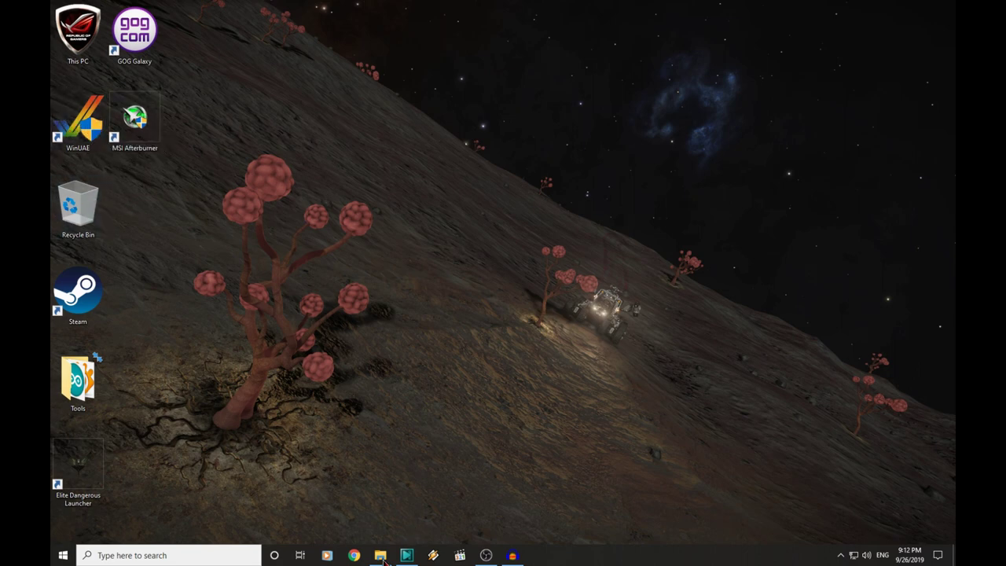
Step: Restore File Explorer and browse into the Modules > Jester folder
left_click(380, 555)
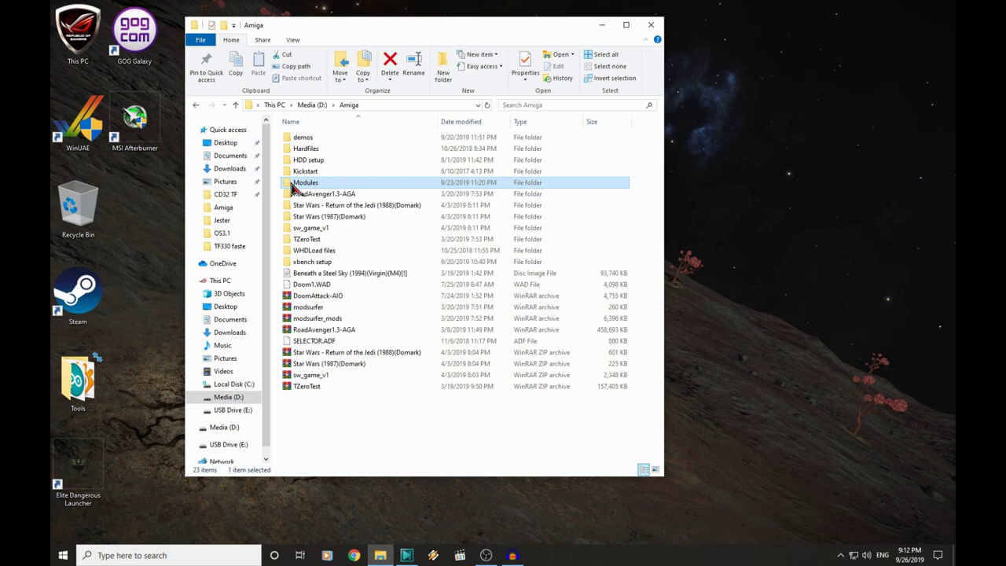
double_click(302, 183)
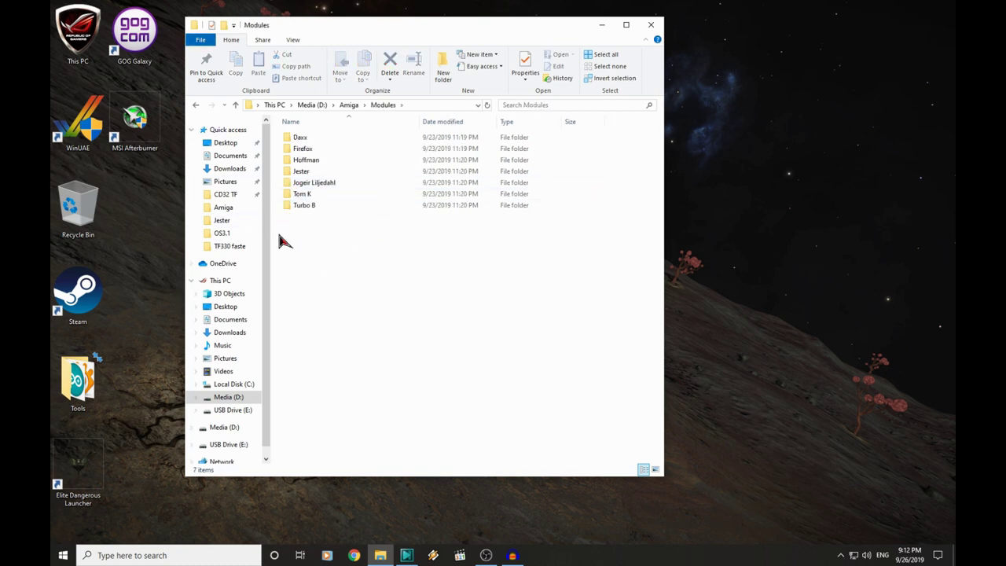
double_click(300, 173)
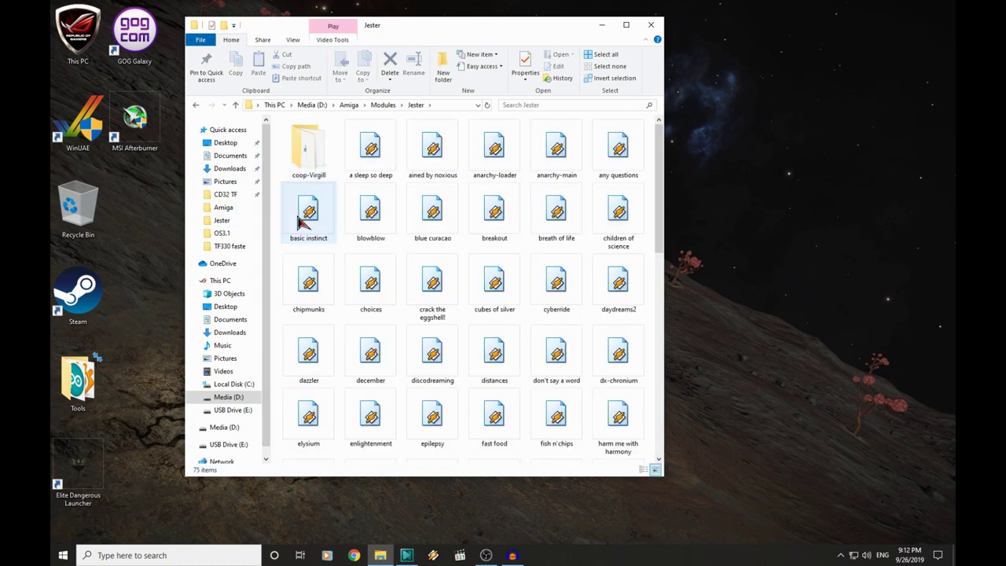
left_click(311, 416)
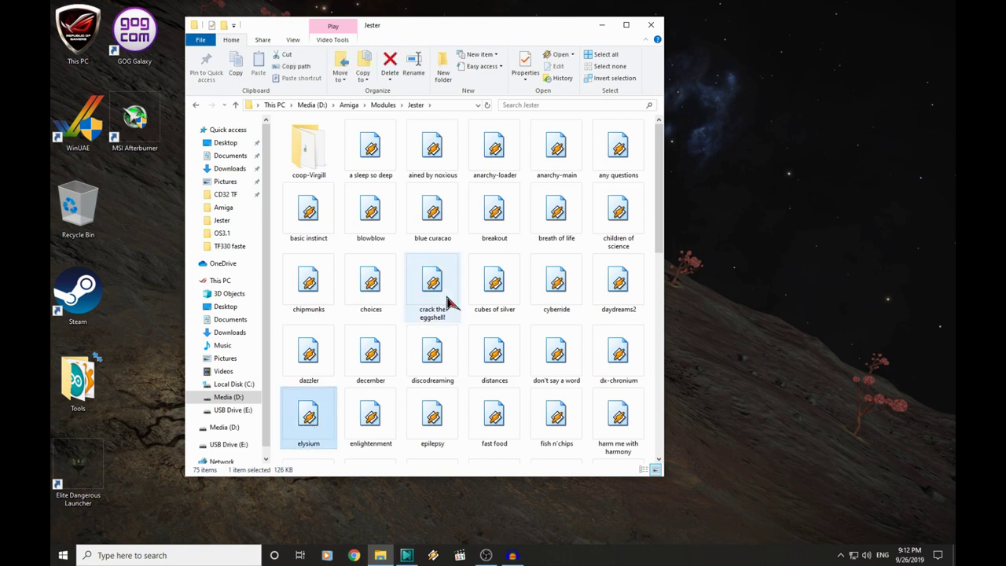
scroll(442, 303, "down", 6)
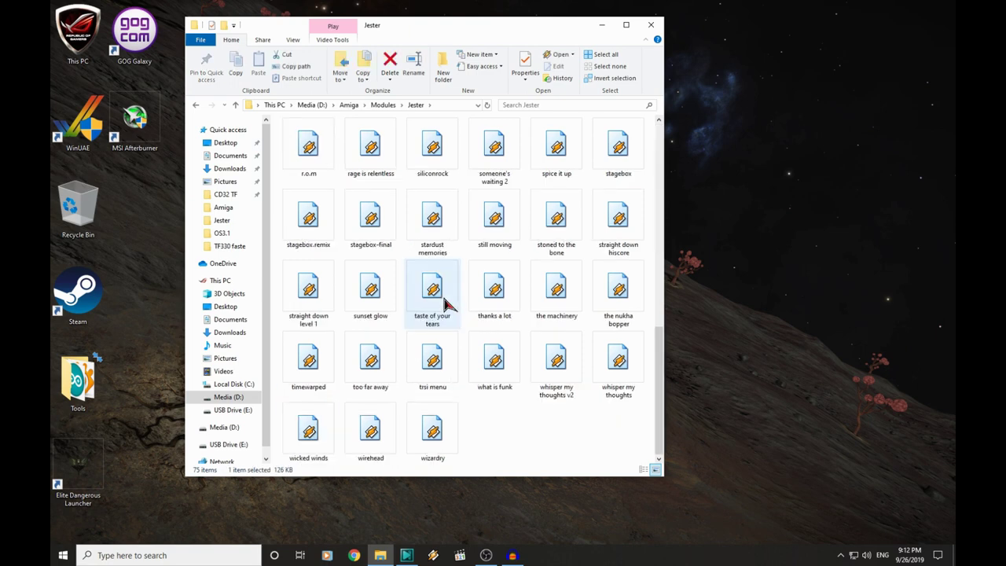
Step: Play the stardust memories module in Winamp, then minimise Explorer
left_click(433, 211, "ctrl")
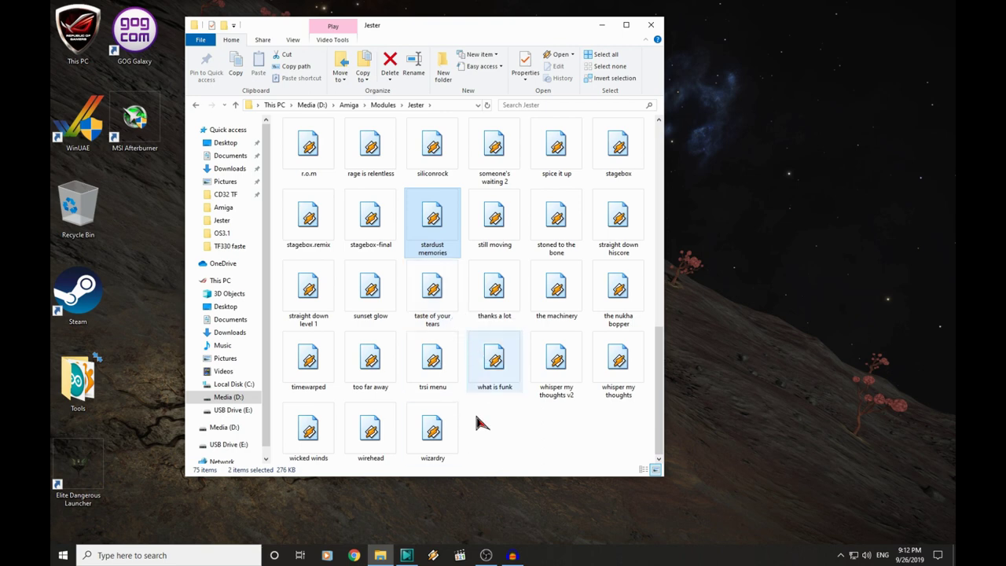
left_click(496, 452)
left_click(430, 233)
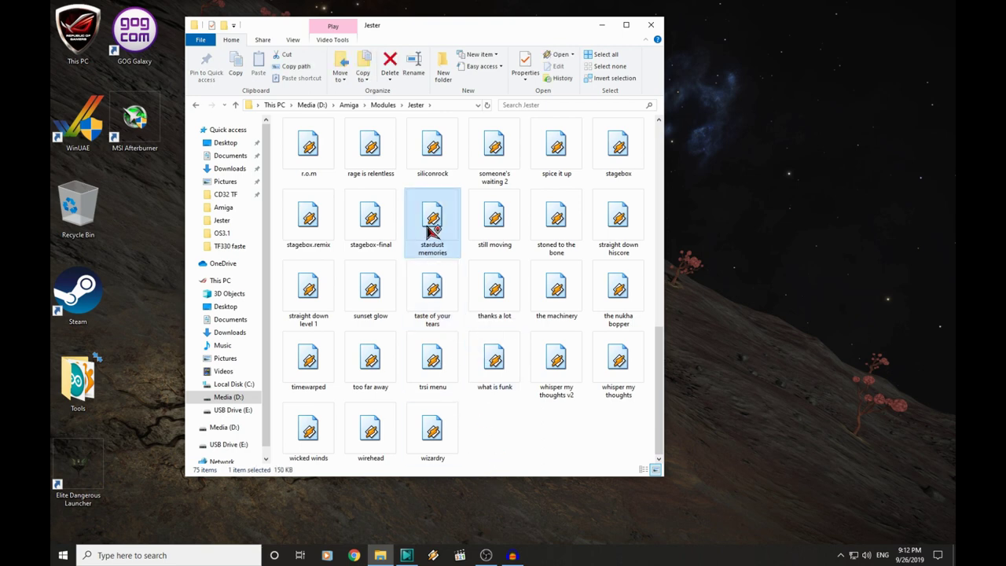
double_click(430, 229)
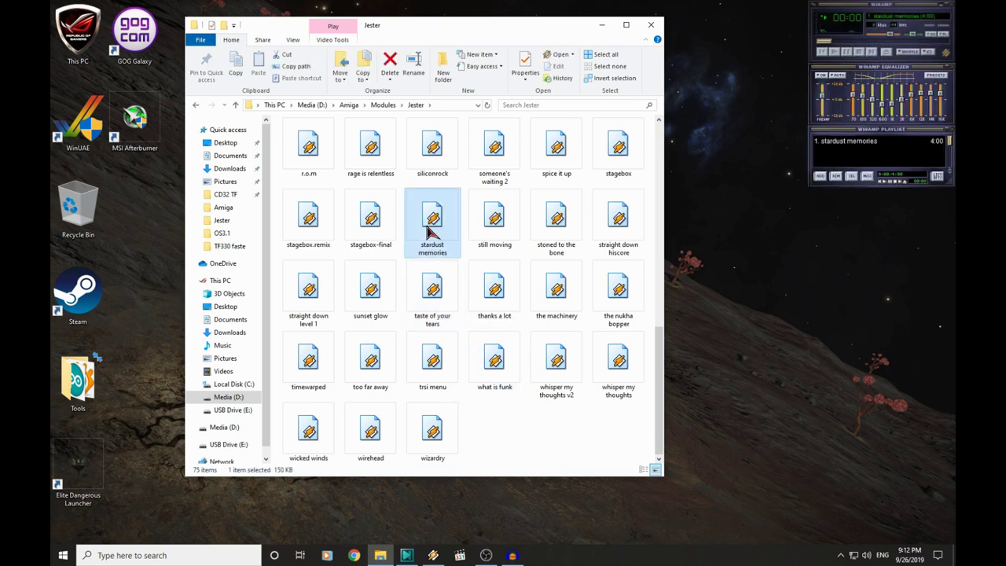
left_click(602, 25)
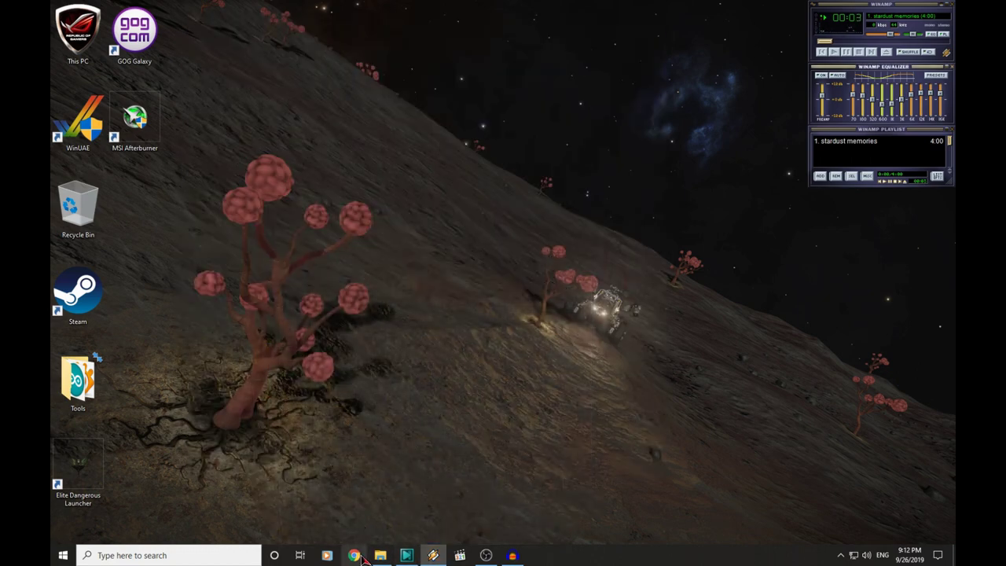
Step: Search for 'ADF OPUS' in Chrome
left_click(355, 555)
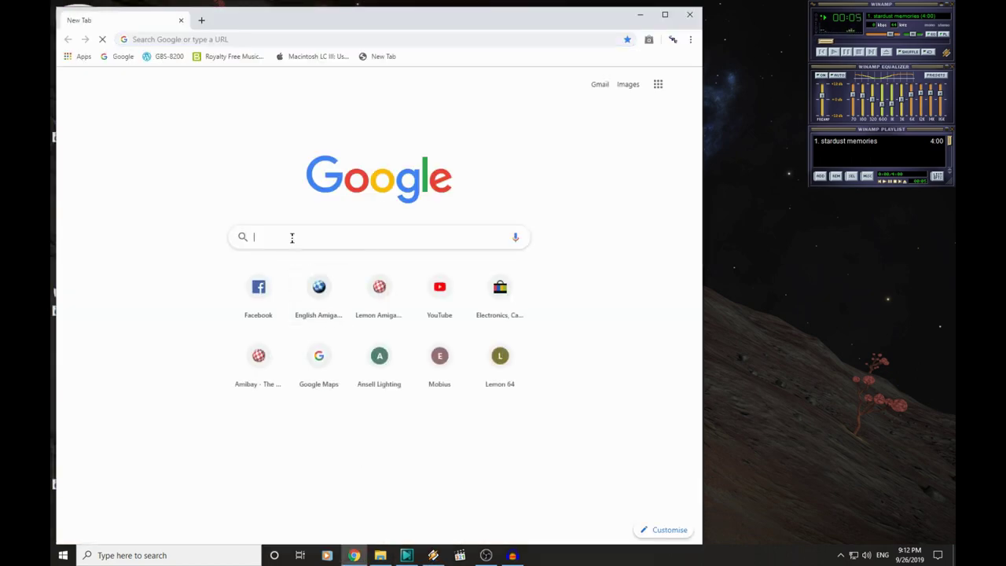
type("ADF ")
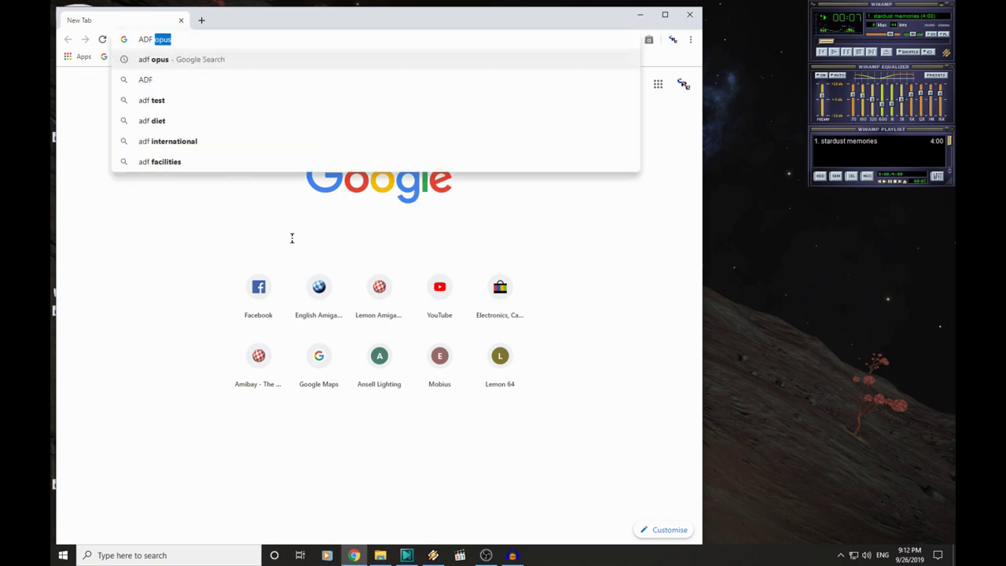
type("OPUS")
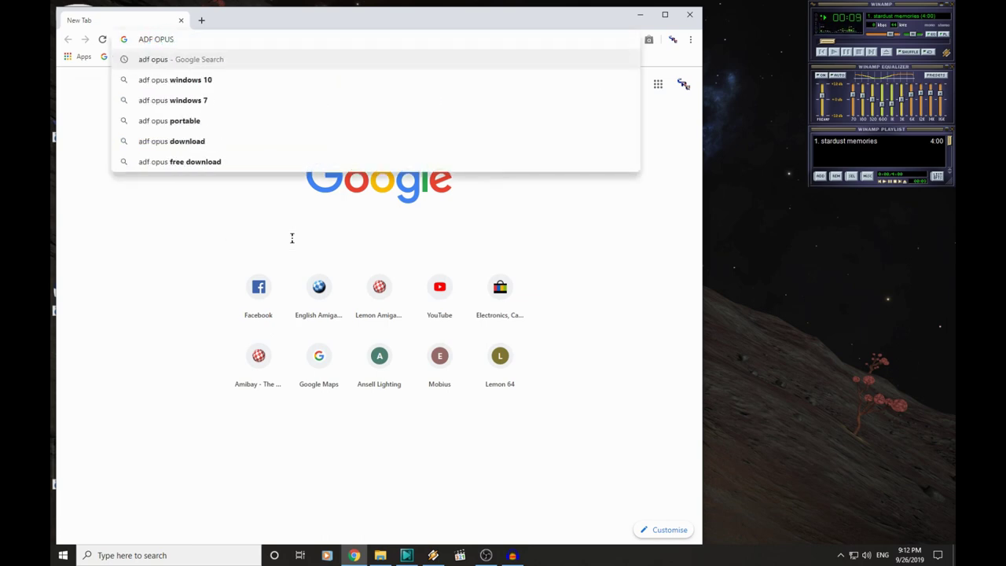
key("Return")
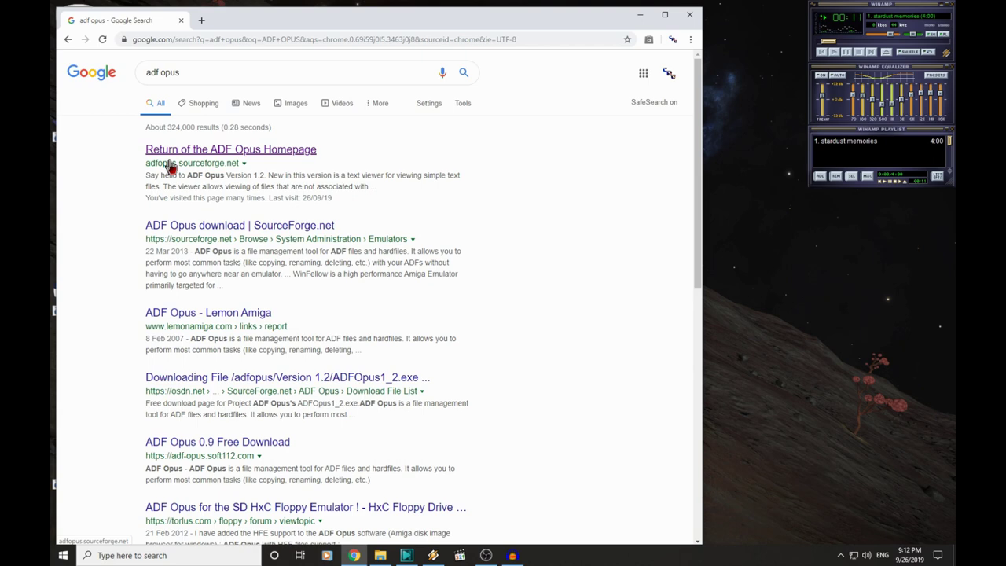
Step: Download ADFOpus1_2.exe from the ADF Opus homepage's download section
left_click(284, 153)
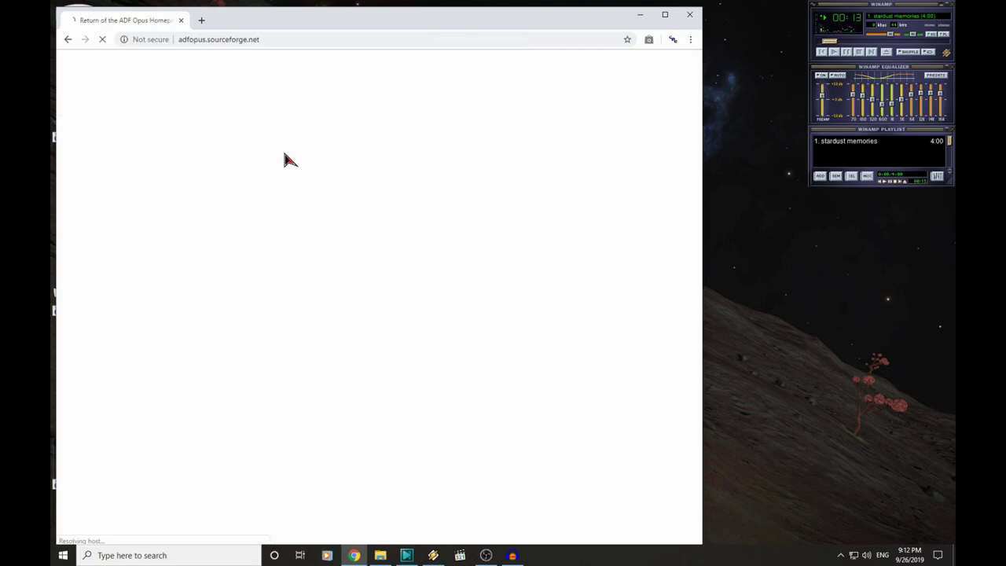
scroll(202, 213, "down", 2)
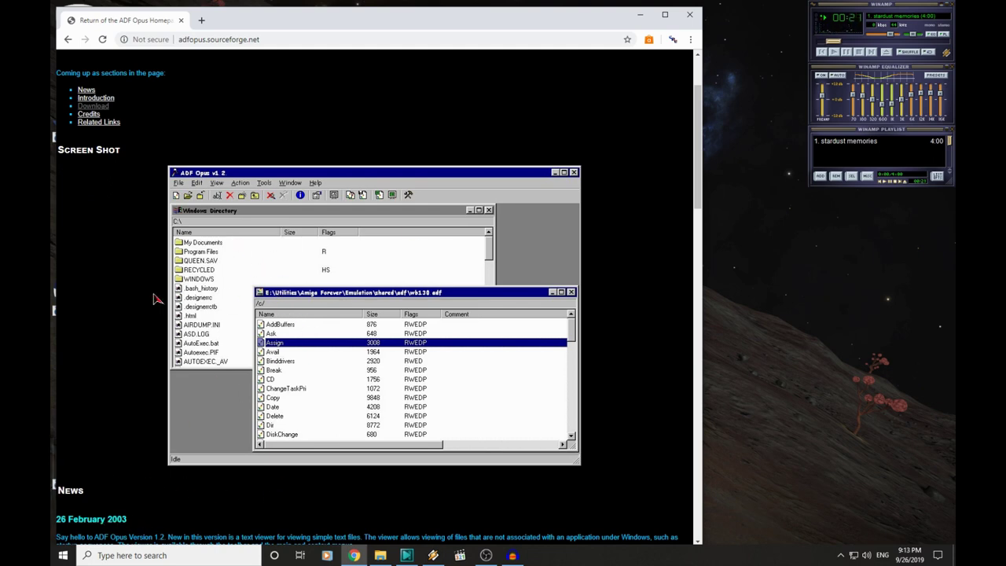
scroll(154, 299, "up", 2)
left_click(95, 216)
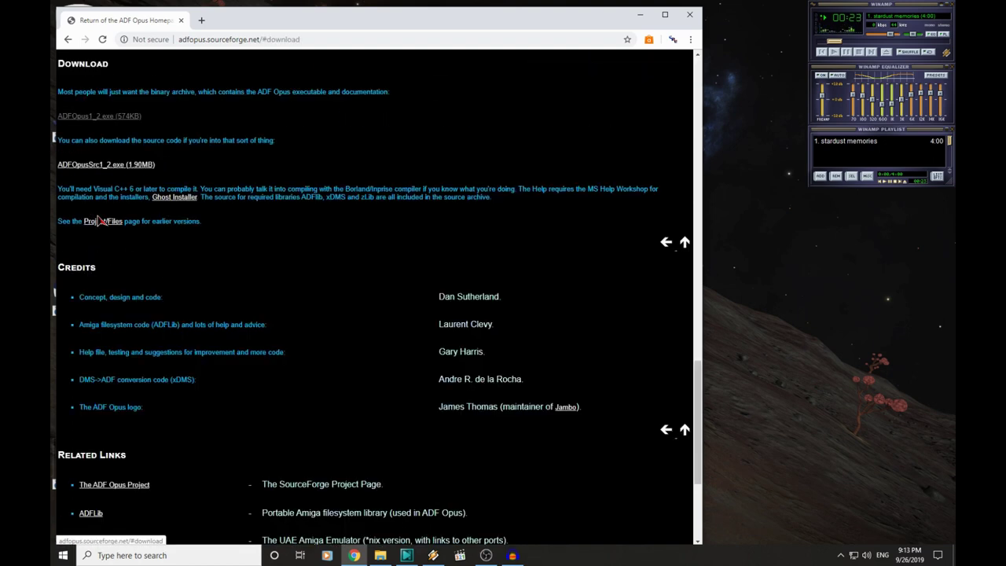
left_click(93, 118)
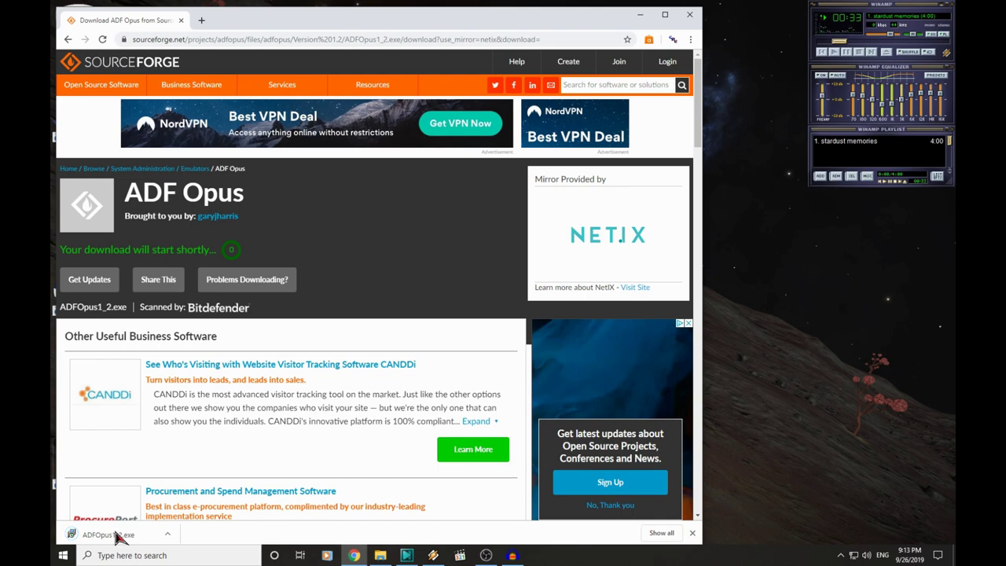
Step: Run ADFOpus1_2.exe, agree to the GPL licence and complete setup with defaults
left_click(118, 535)
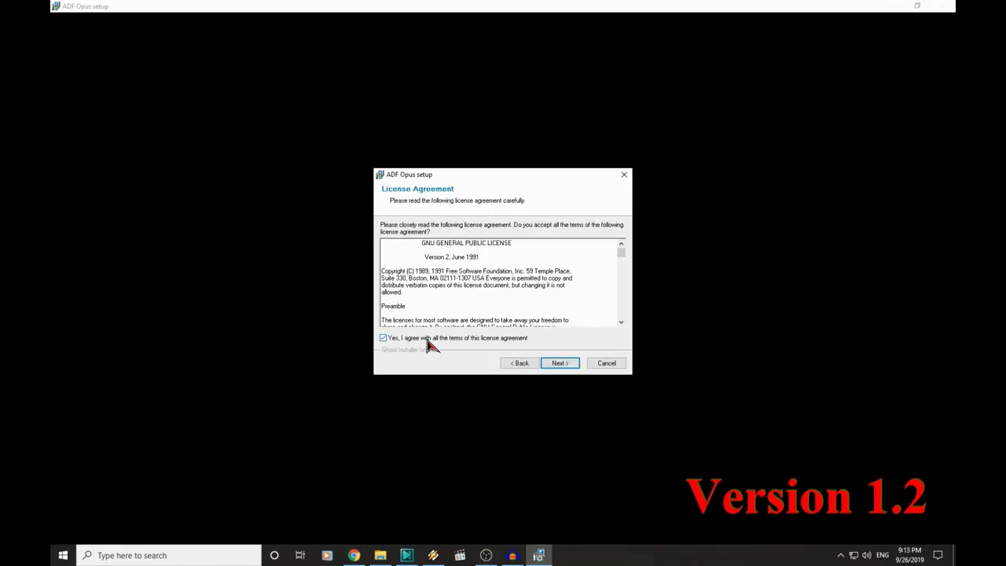
left_click(568, 366)
left_click(568, 366)
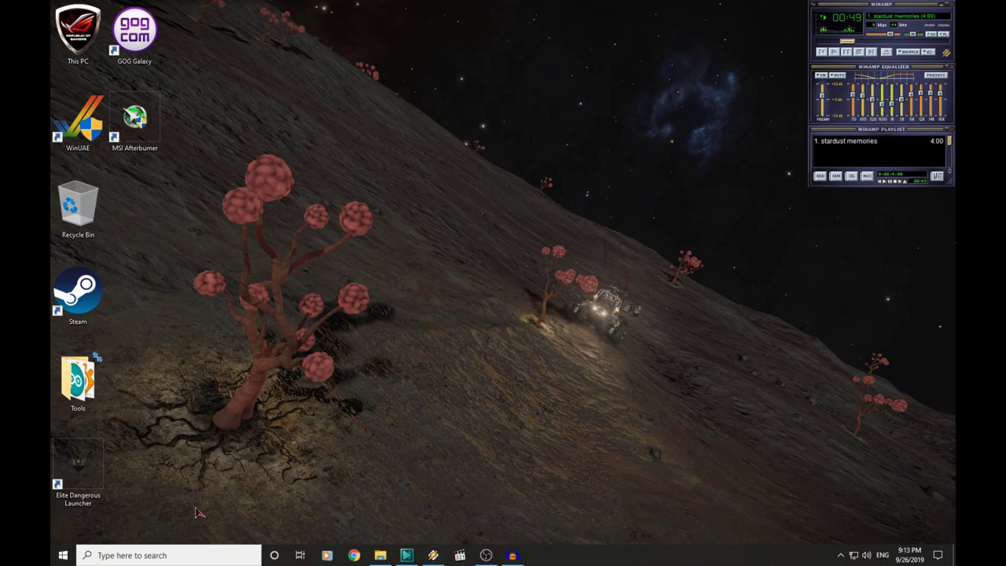
Step: Launch ADF Opus from Recently added, dismiss the registry error, and relaunch it
left_click(63, 555)
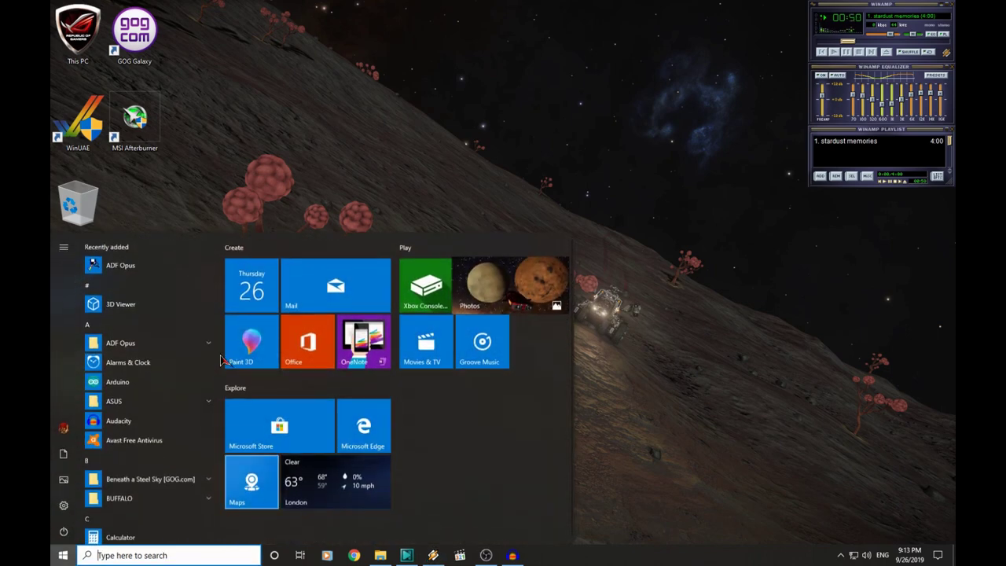
left_click(124, 267)
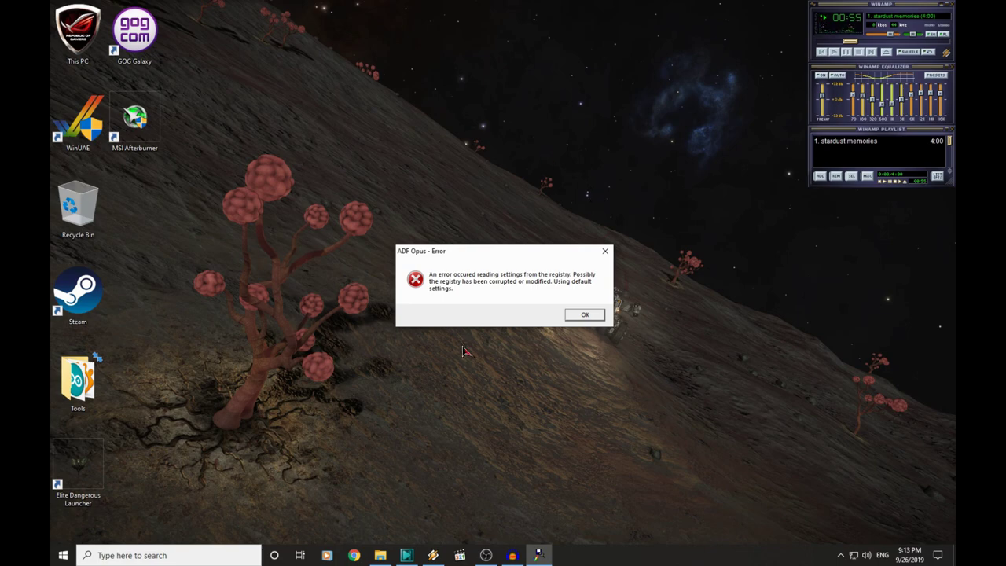
left_click(581, 316)
left_click(727, 22)
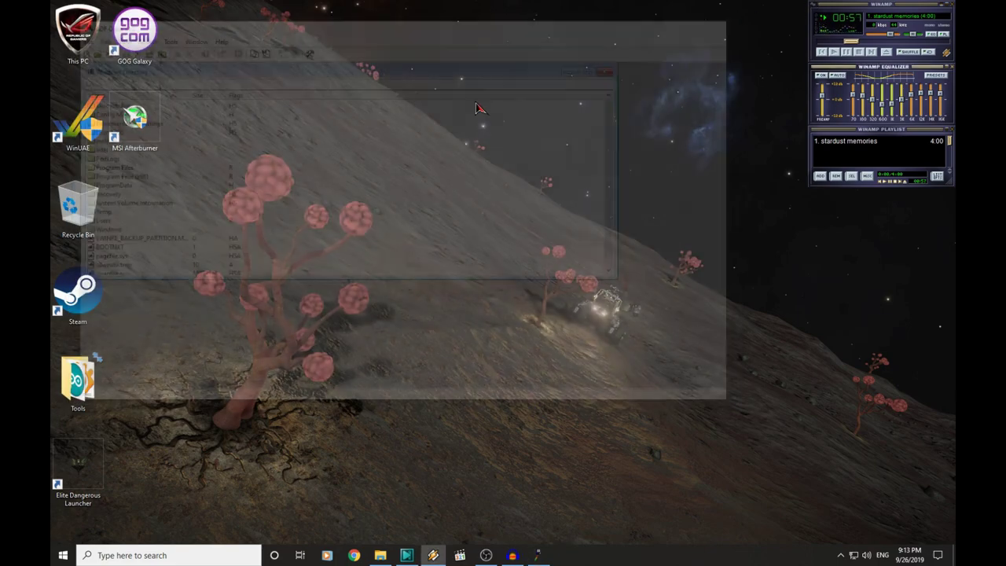
left_click(62, 555)
left_click(158, 265)
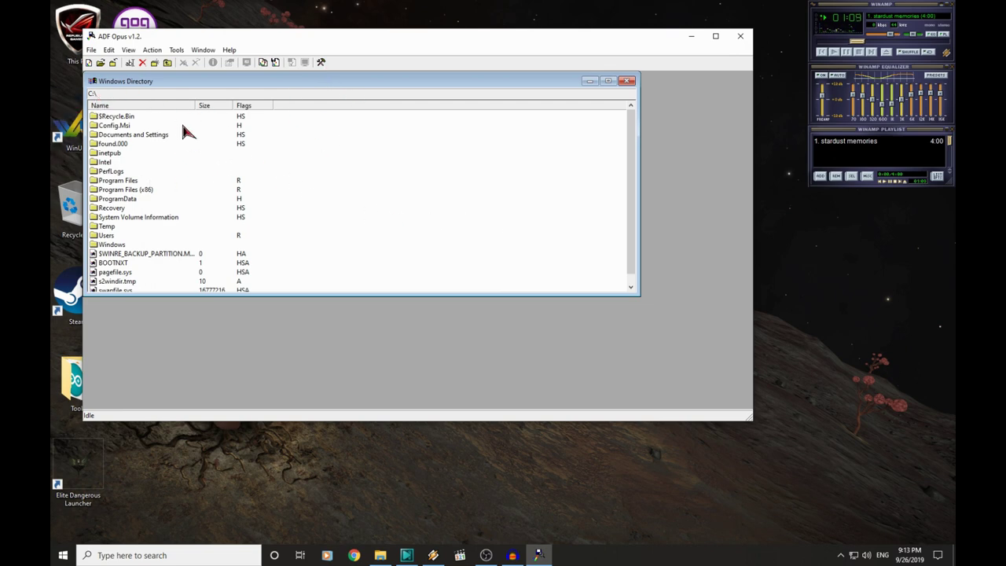
Step: Show all drives and browse to D:\Amiga\Modules\Jester
left_click(167, 64)
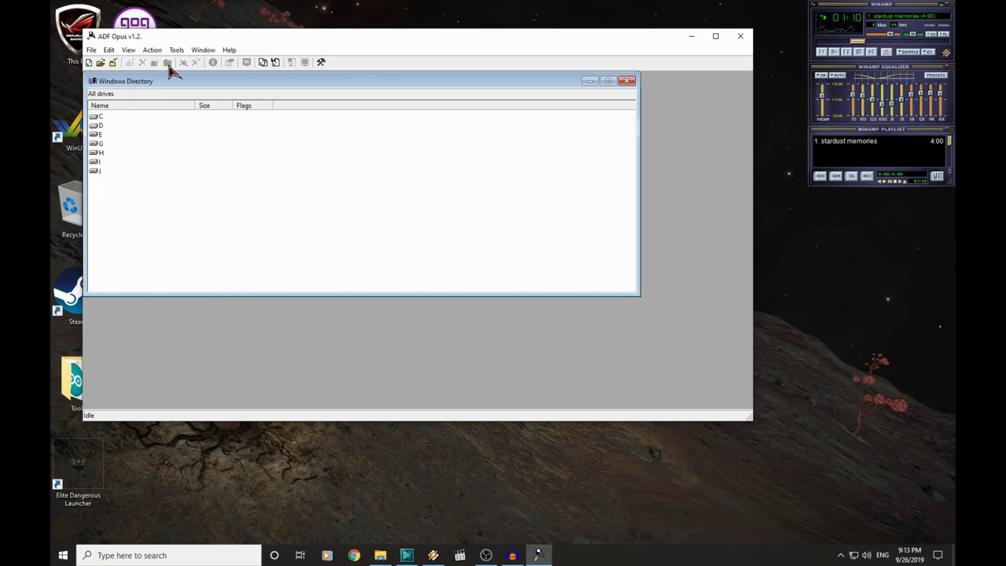
double_click(101, 127)
left_click(101, 145)
double_click(102, 145)
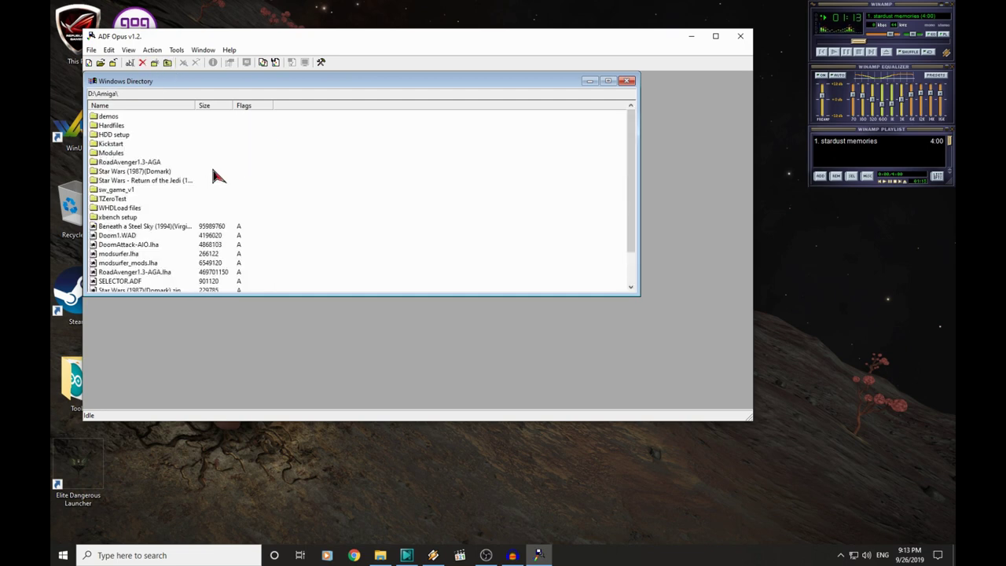
double_click(96, 154)
double_click(100, 134)
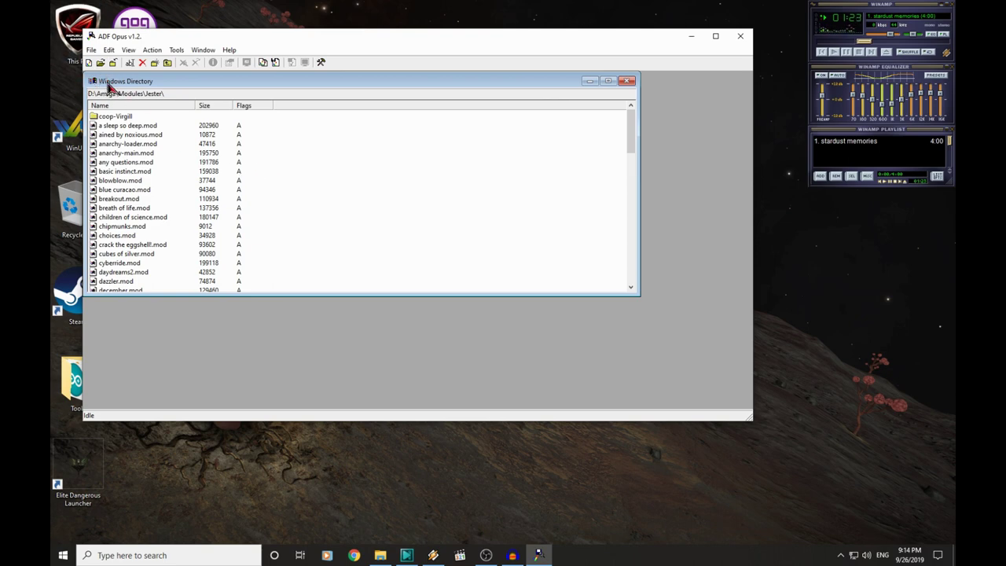
Step: Start a new volume saved as Modules.adf in D:\Amiga
left_click(89, 63)
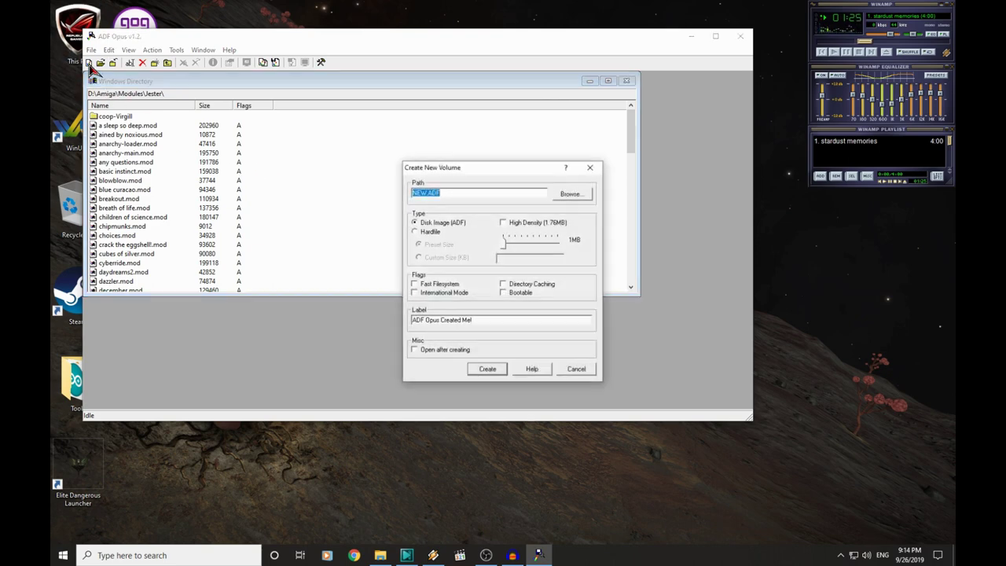
left_click(570, 195)
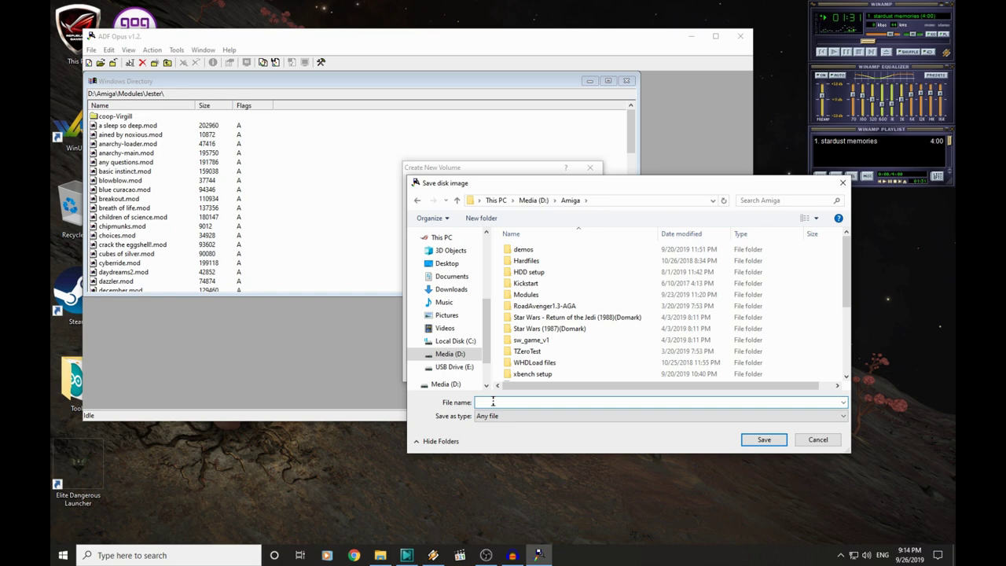
type("Modules.adf")
left_click(767, 441)
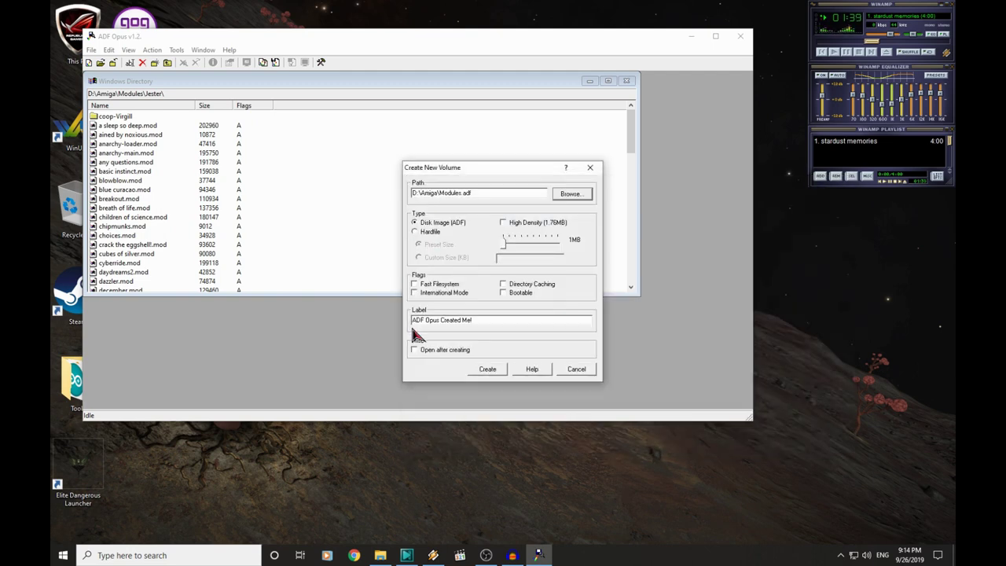
Step: Label the volume 'Modules', enable 'Open after creating', and create the image
left_click_drag(476, 323, 279, 349)
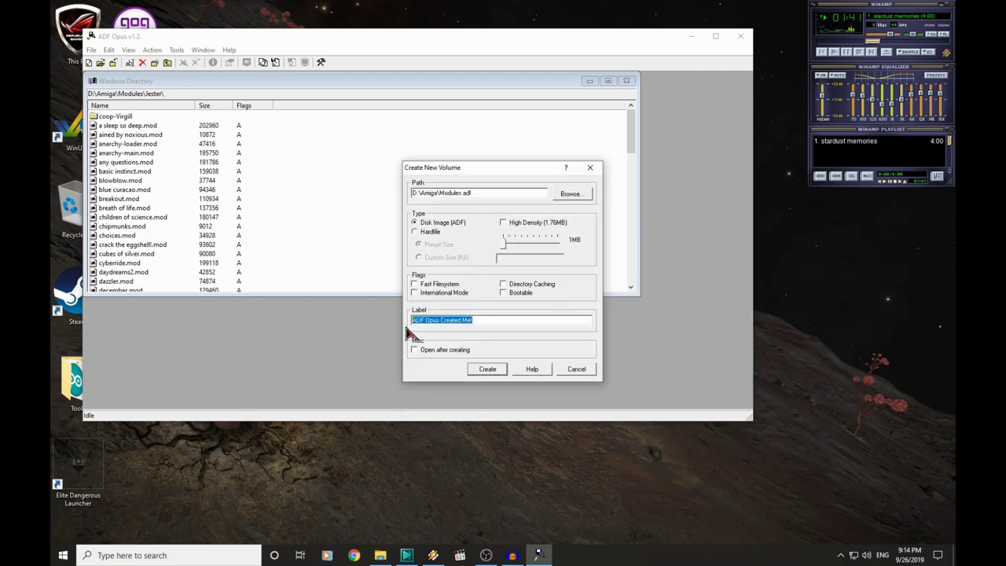
type("Modules")
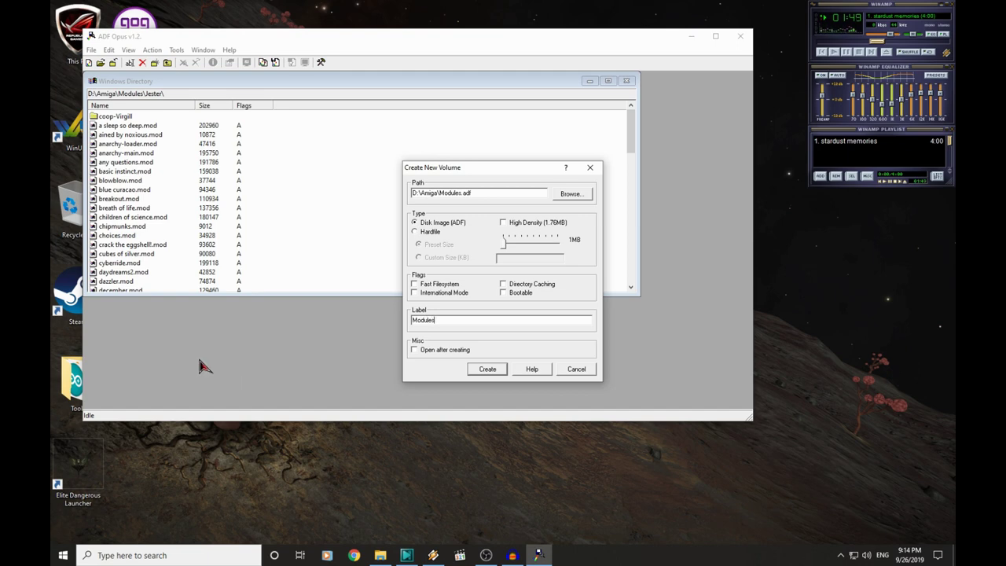
left_click(415, 351)
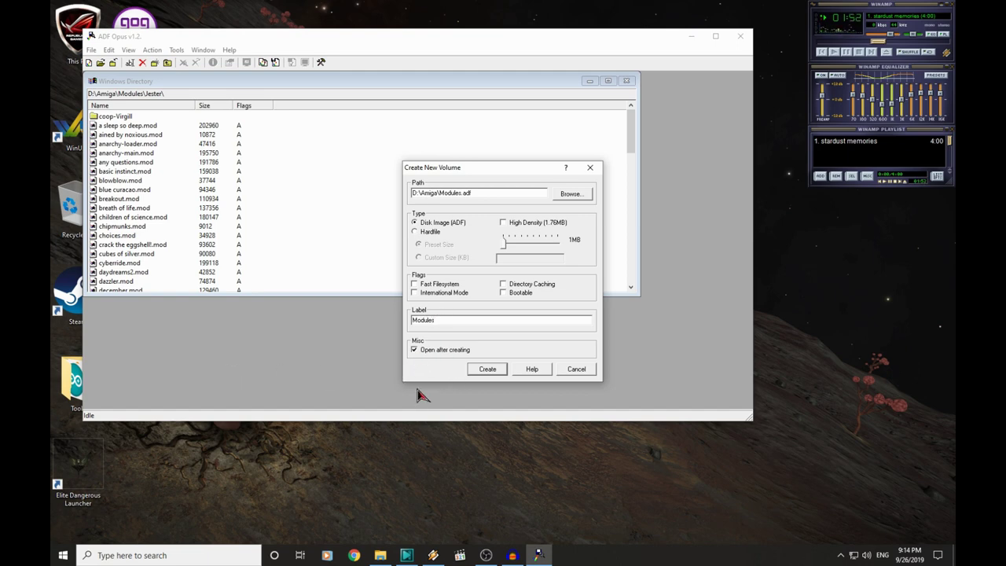
left_click(483, 371)
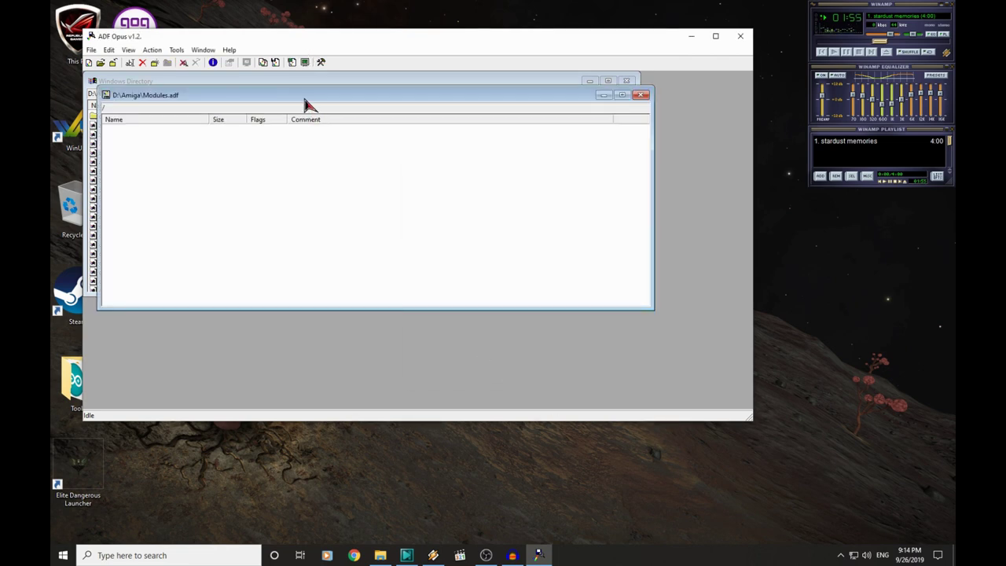
Step: Drag epilepsy.mod and stardust memories.mod from the Jester listing into the Modules.adf window
left_click_drag(306, 102, 373, 186)
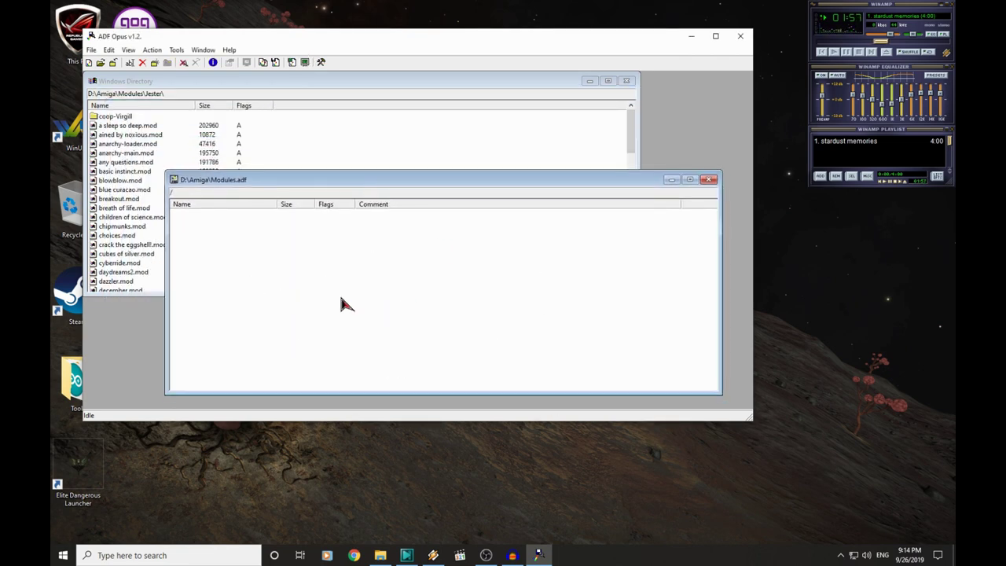
left_click(279, 87)
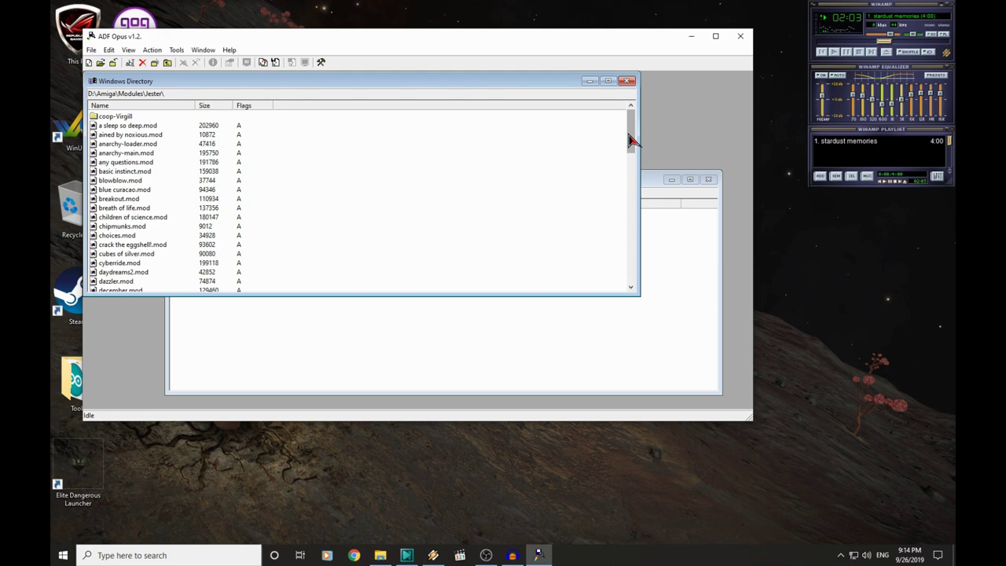
left_click_drag(631, 140, 632, 173)
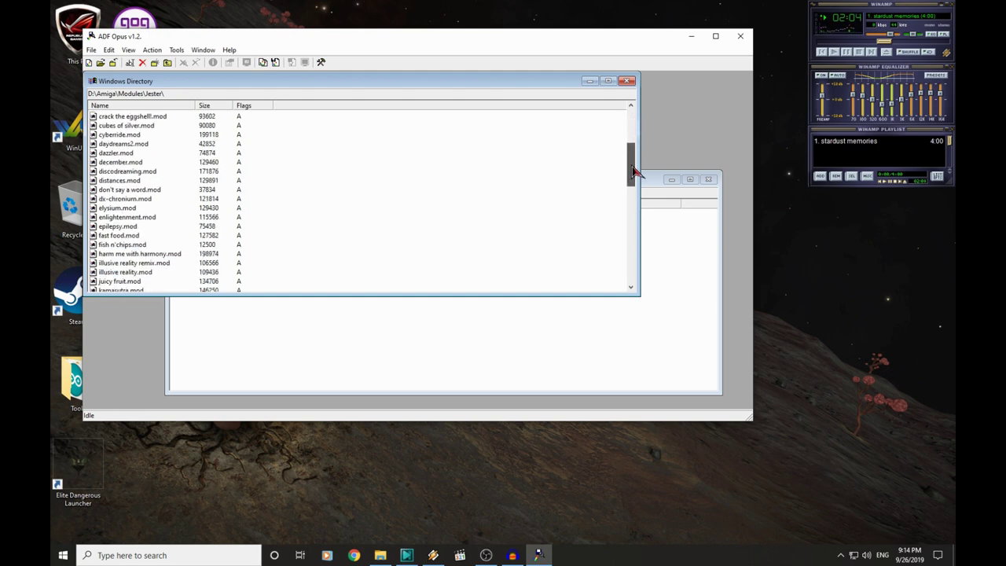
left_click(121, 228)
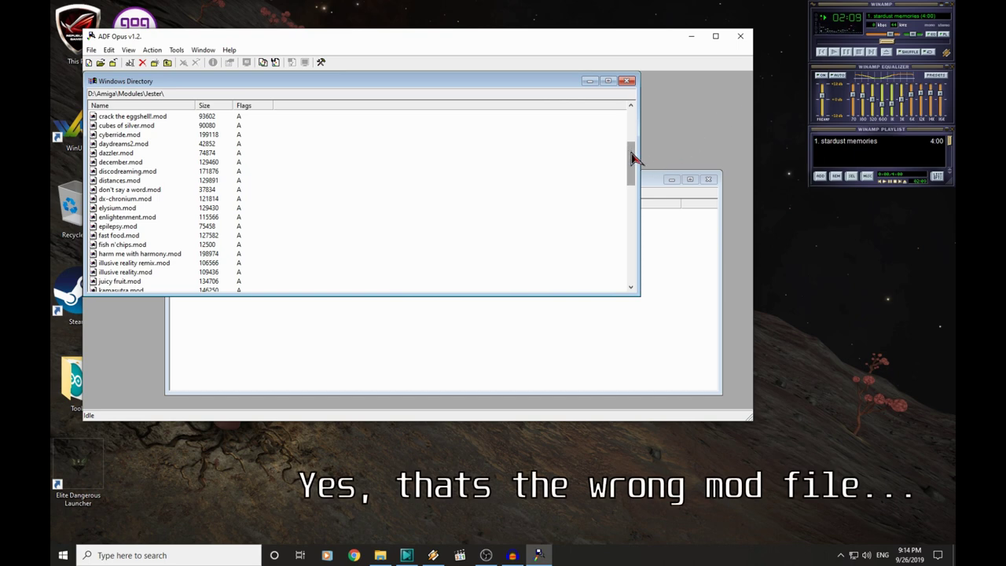
left_click_drag(631, 153, 636, 228)
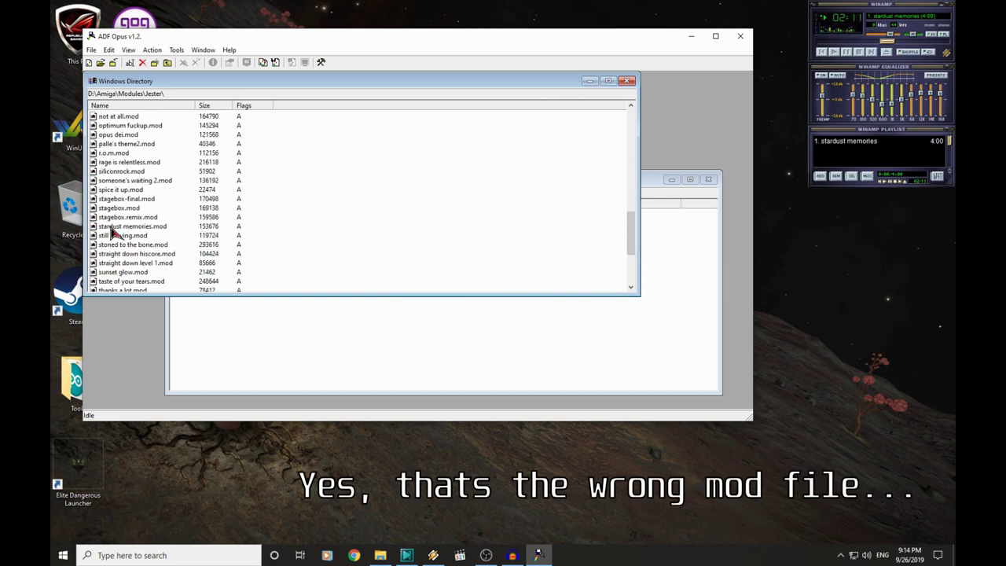
left_click_drag(114, 230, 286, 350)
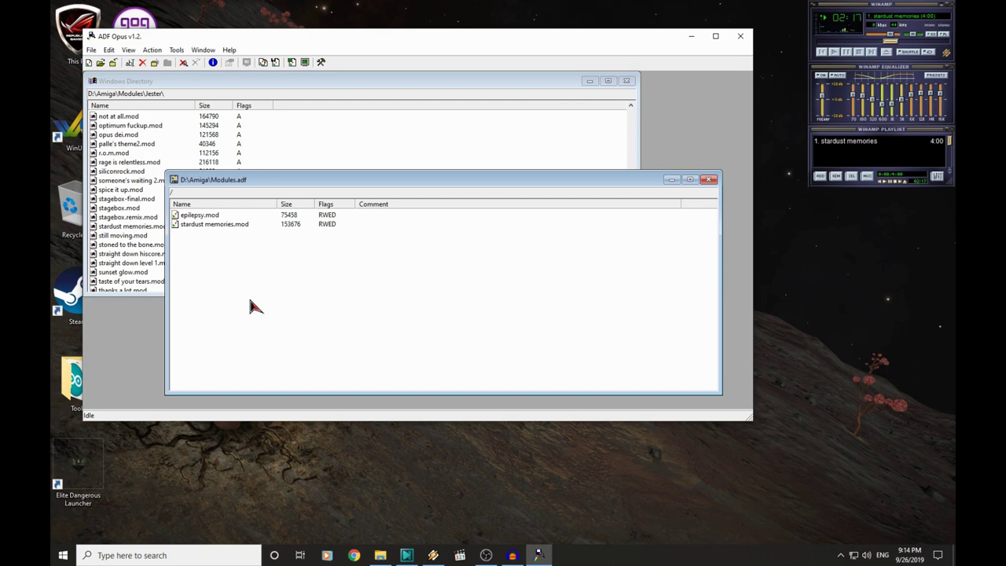
Step: Close the Modules.adf window and copy Modules.adf from D:\Amiga onto USB Drive (E:)
left_click(709, 180)
left_click(380, 555)
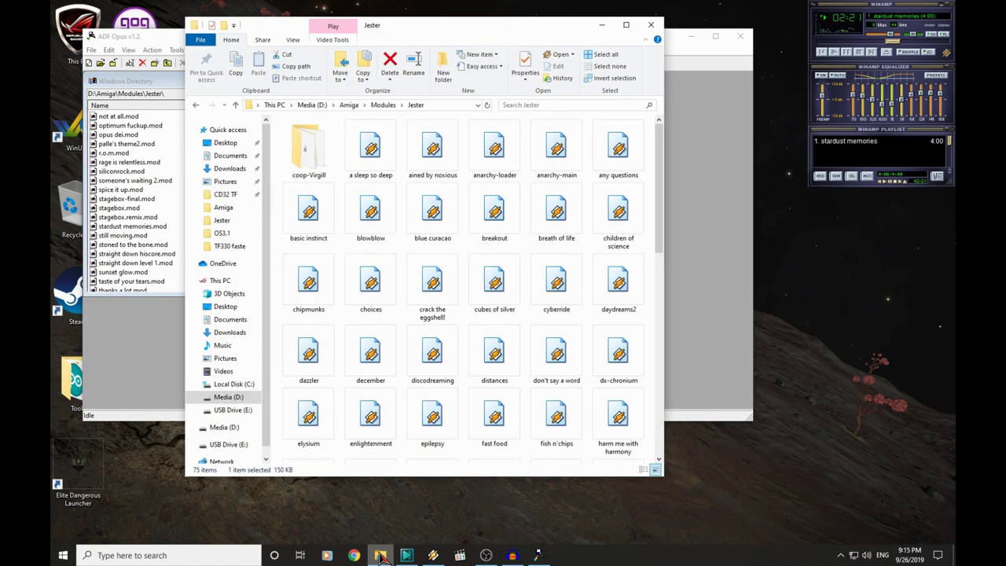
left_click(349, 105)
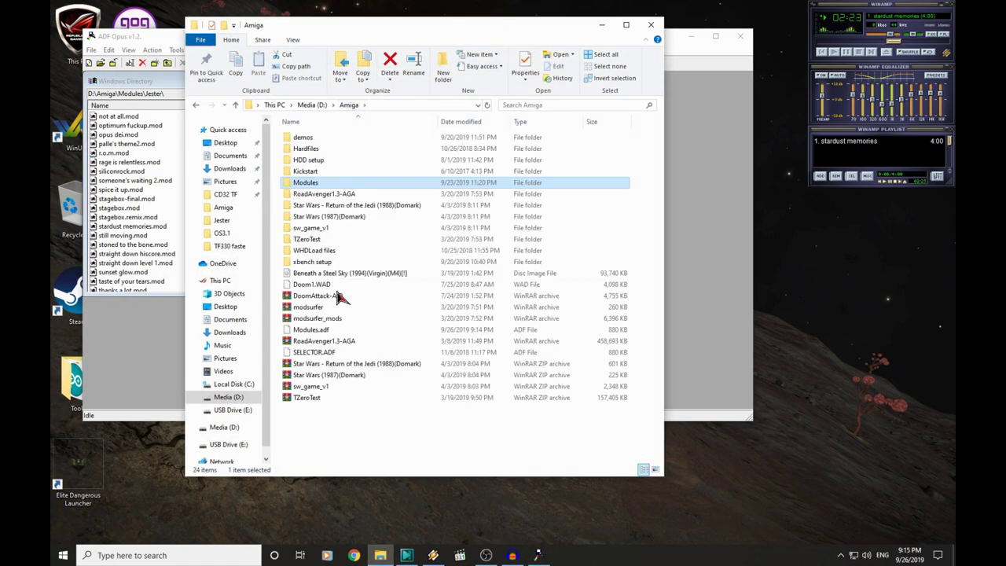
left_click(316, 333)
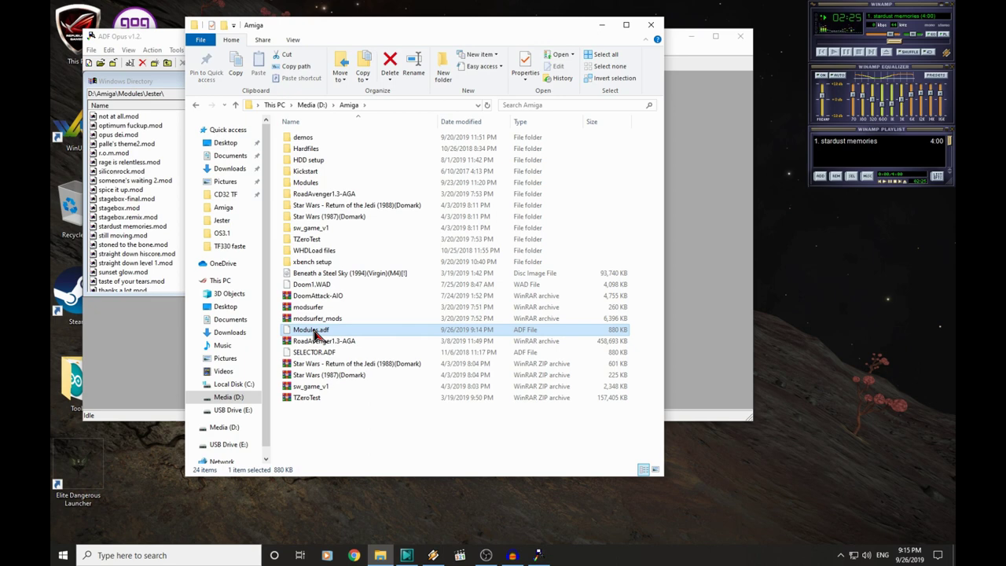
left_click_drag(310, 336, 227, 391)
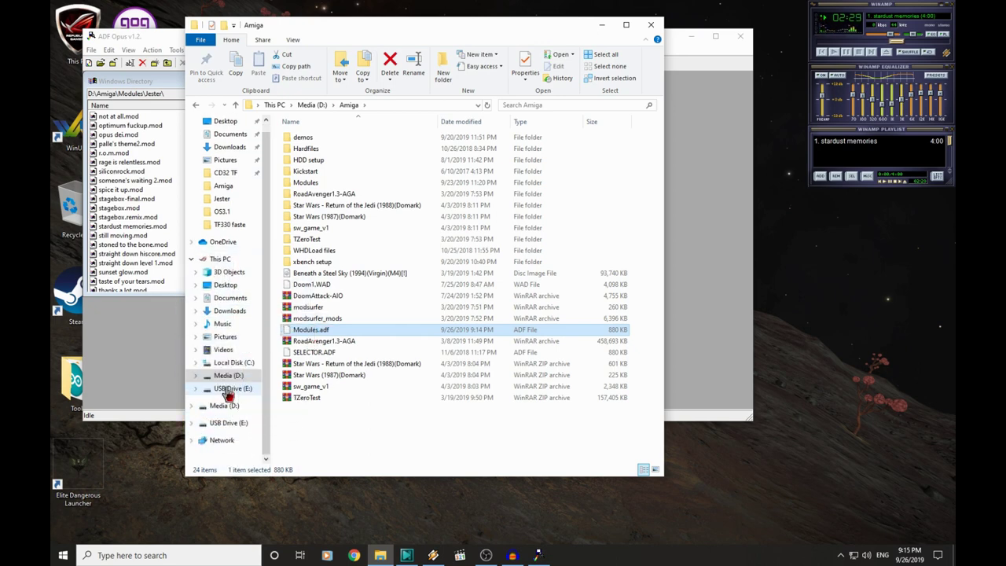
left_click(228, 390)
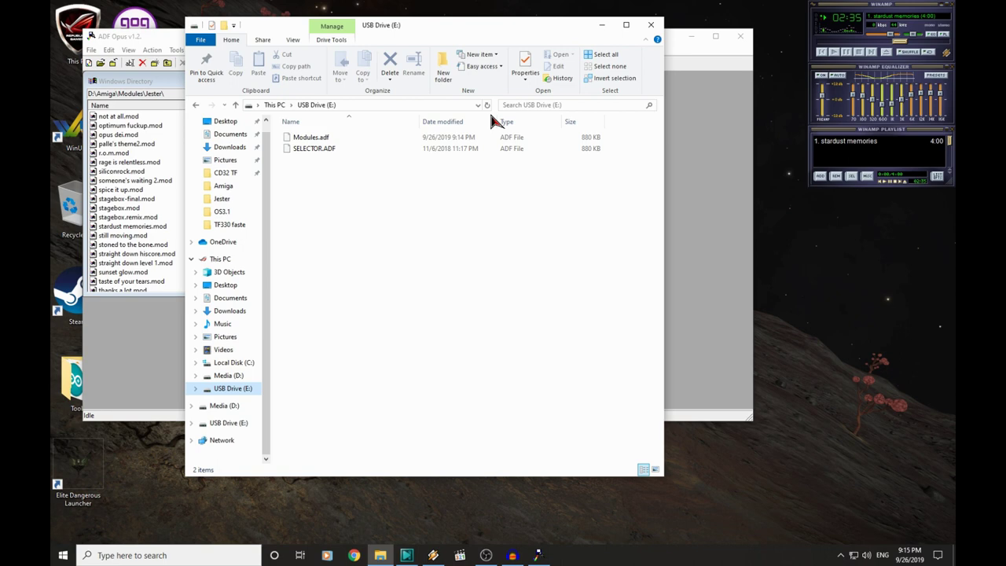
left_click(603, 28)
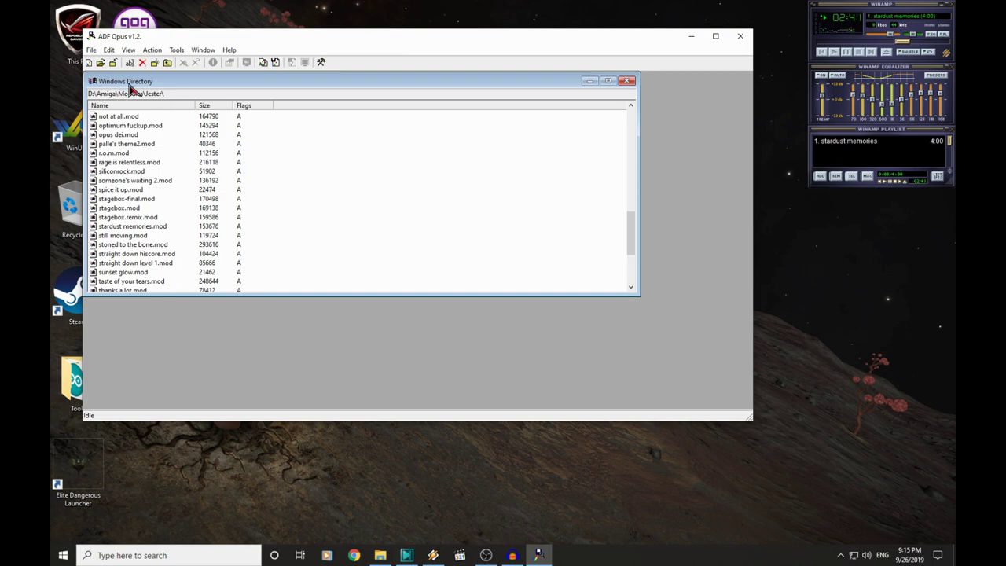
Step: Open wb31-workbench.adf from D:\Amiga\HDD setup\OS3.1
left_click_drag(210, 39, 221, 75)
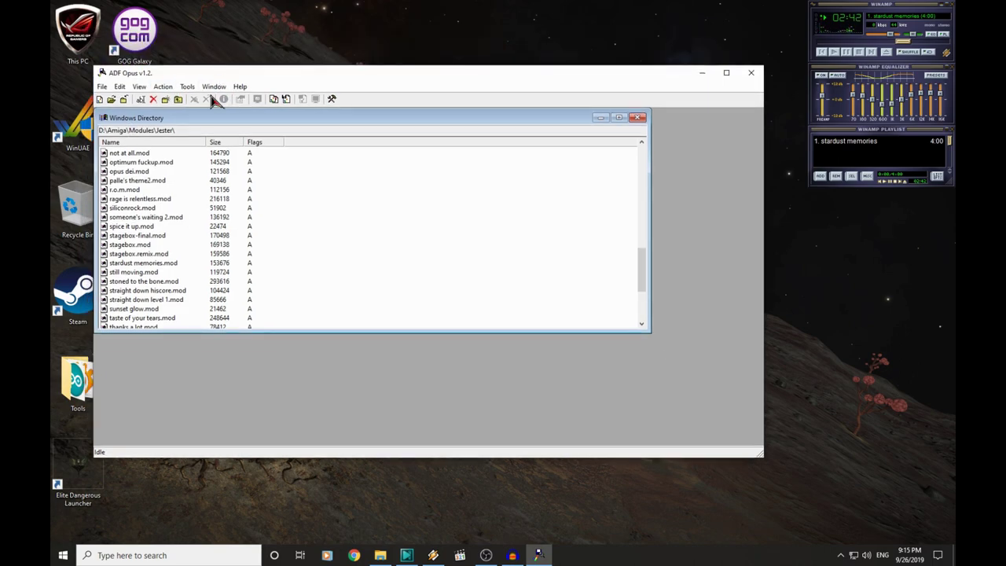
left_click(110, 99)
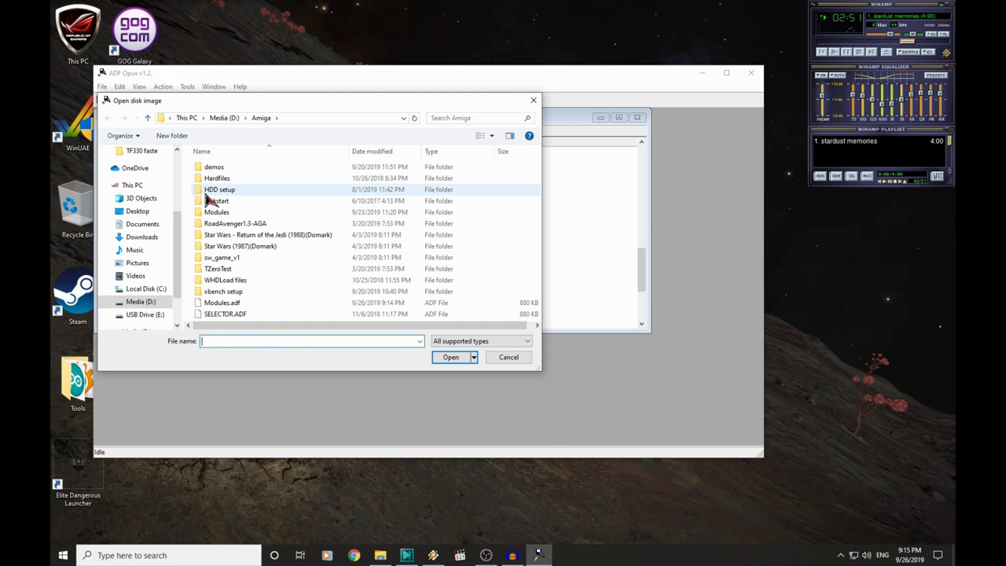
double_click(208, 191)
double_click(210, 201)
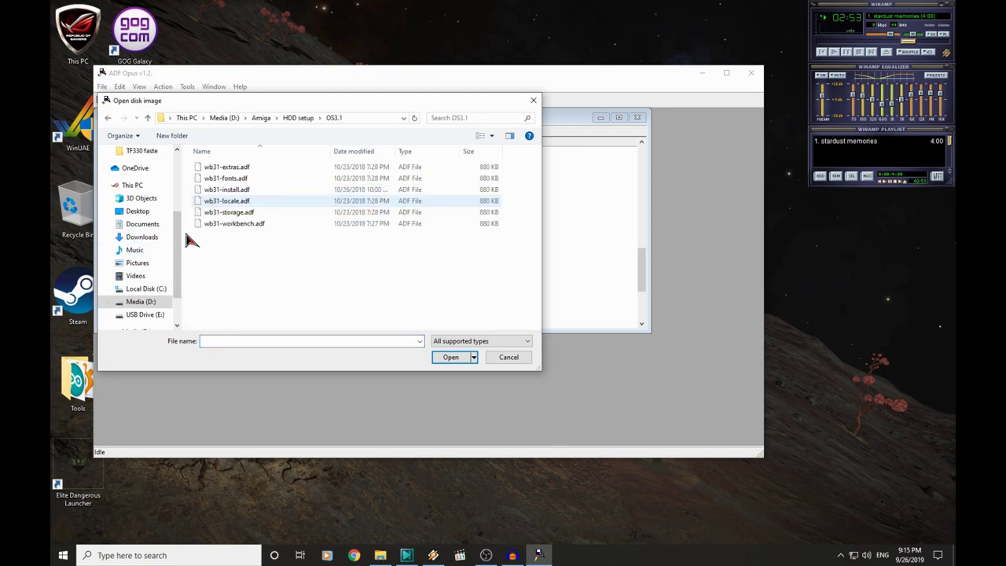
left_click(259, 226)
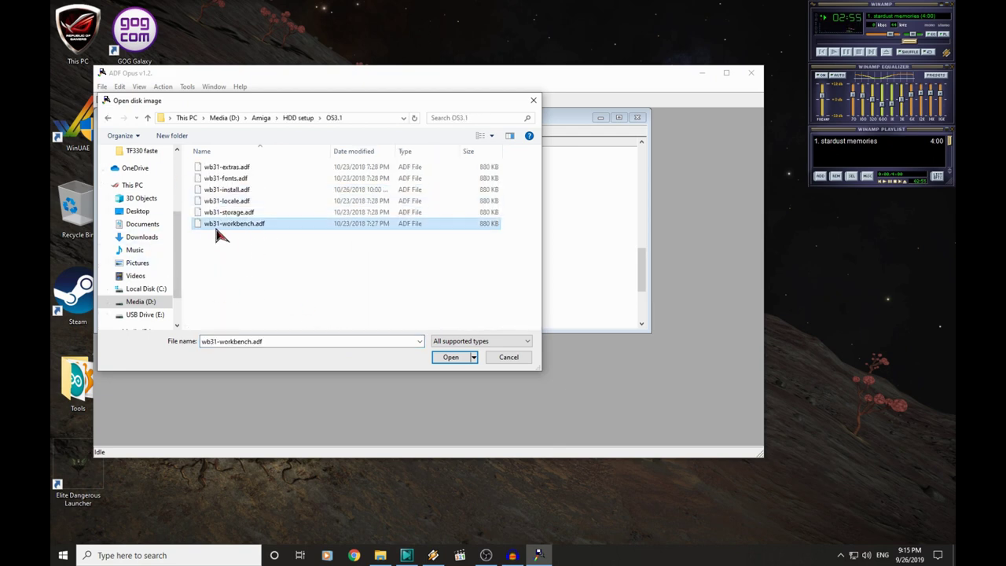
left_click(446, 357)
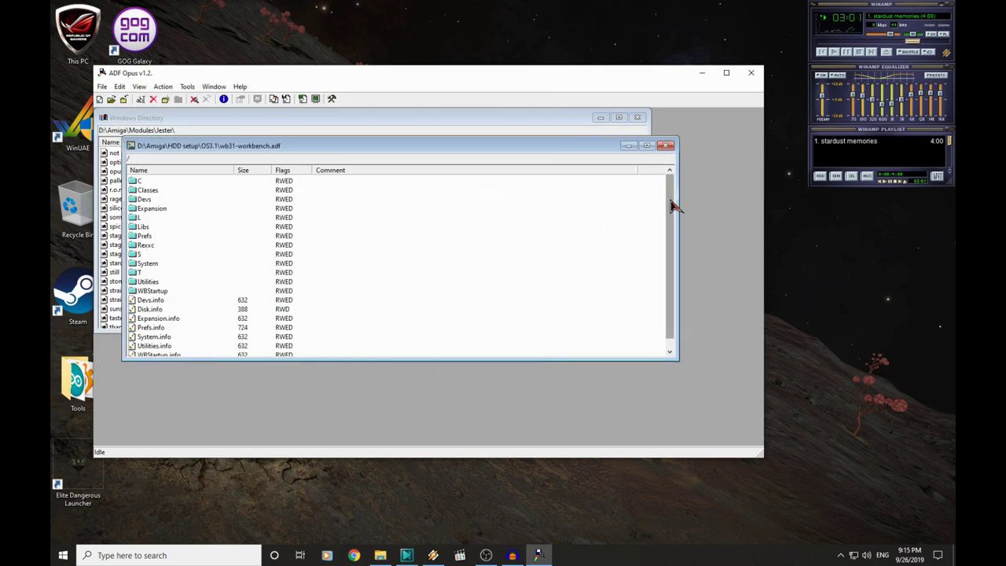
Step: Move the Workbench disk window aside and take the directory listing up to D:\Amiga
scroll(671, 198, "down", 1)
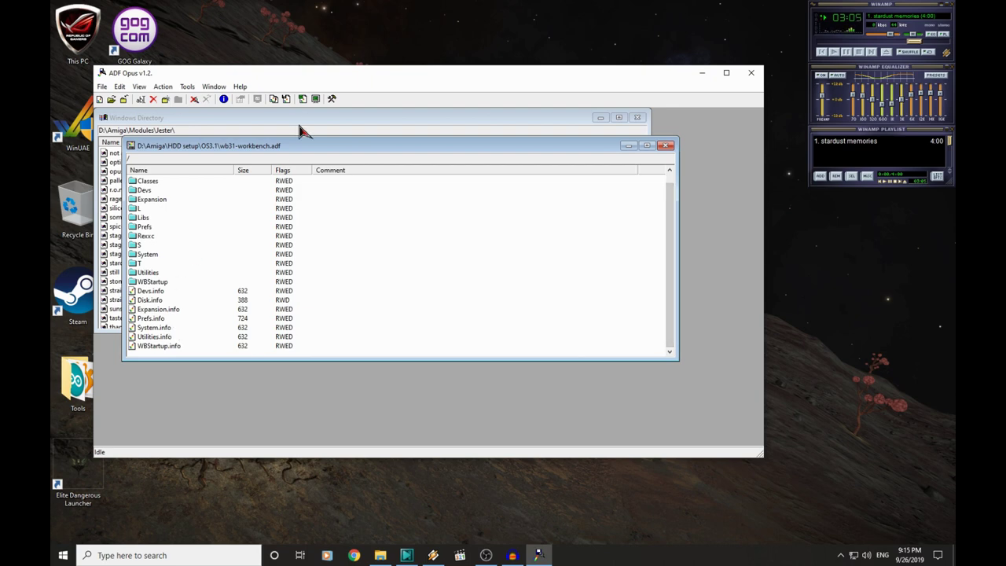
left_click_drag(283, 148, 409, 167)
left_click(172, 120)
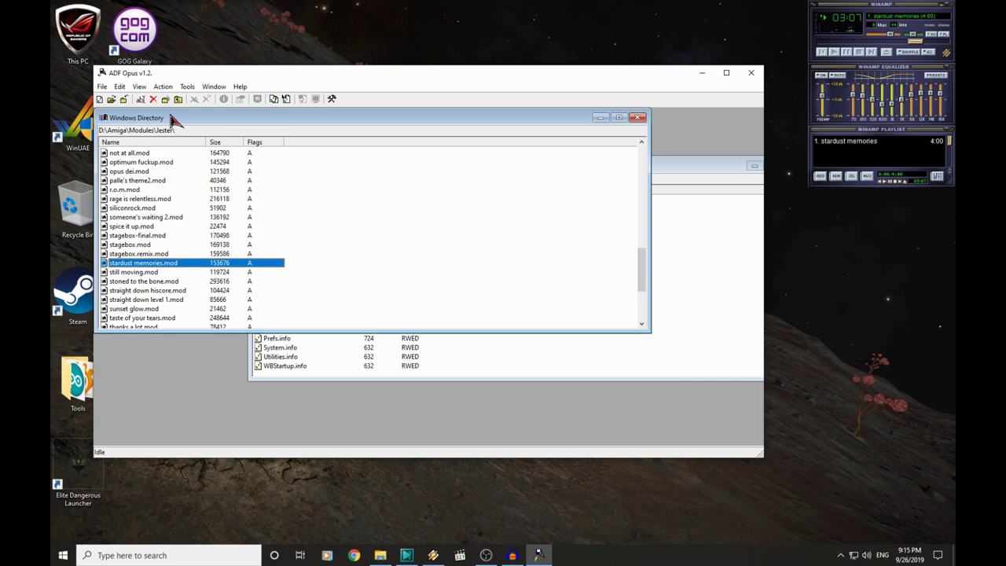
left_click(178, 100)
left_click(178, 100)
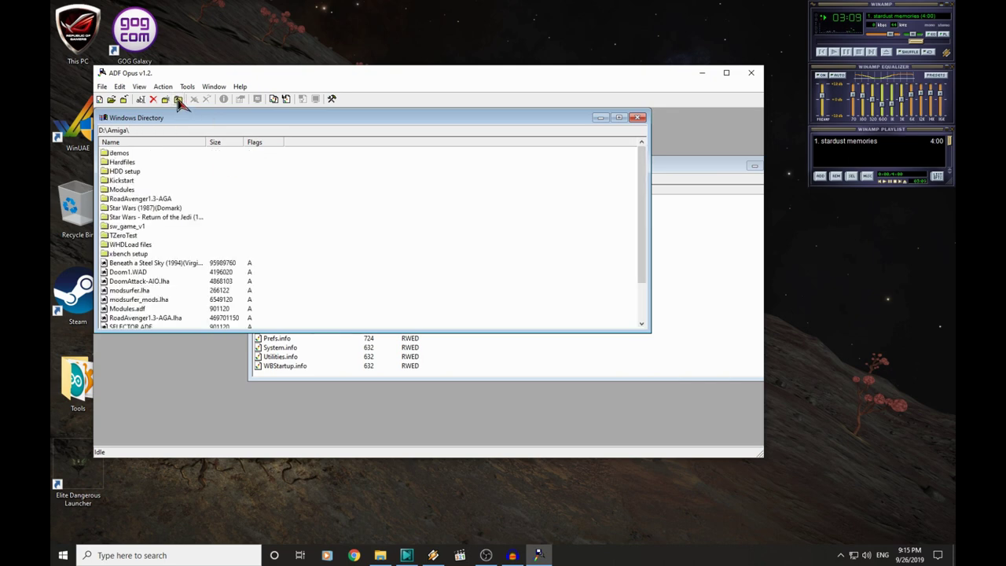
Step: Drag Devs.info and the Utilities drawer from the Workbench disk into D:\Amiga
left_click(707, 256)
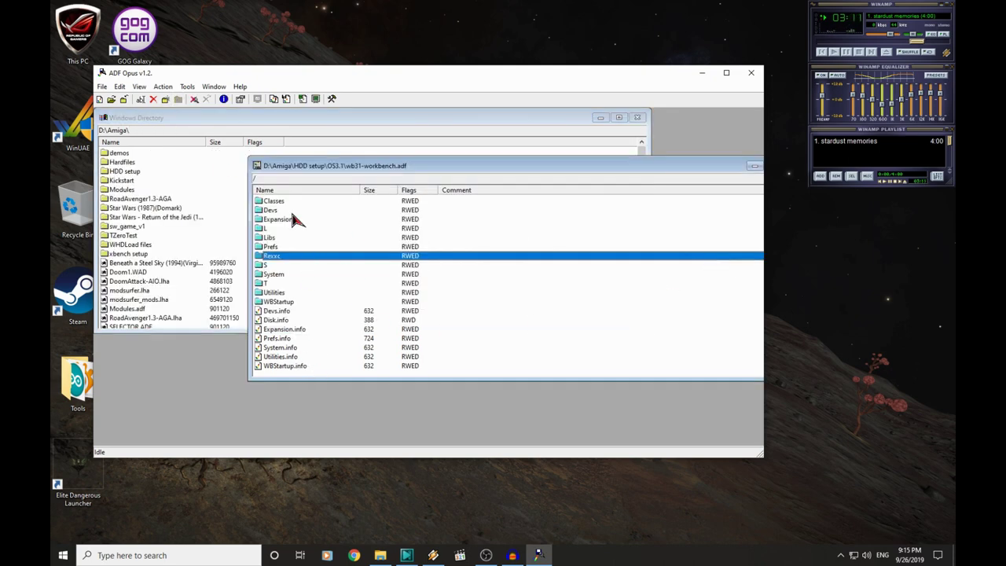
left_click(279, 312)
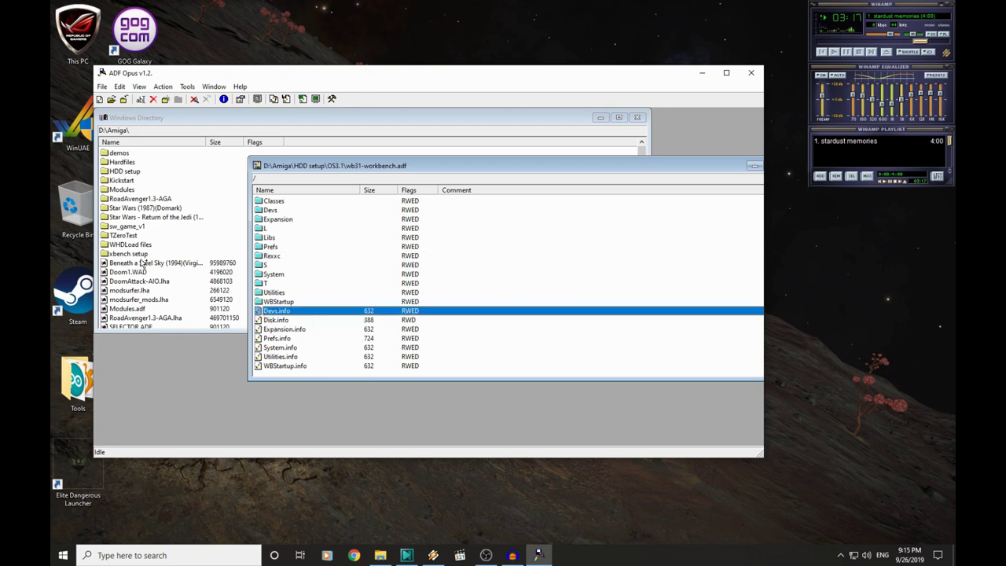
left_click_drag(142, 263, 144, 268)
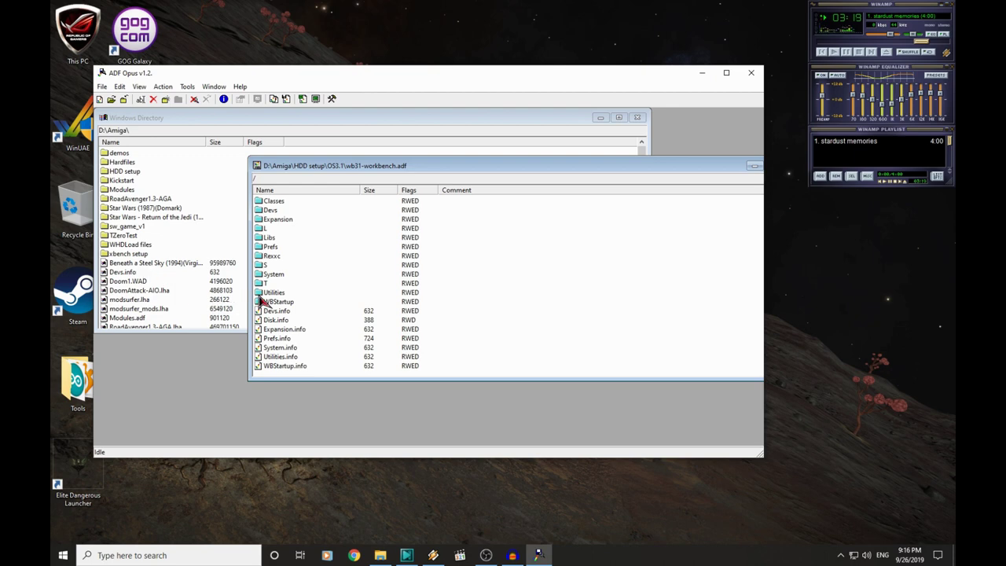
left_click_drag(258, 296, 256, 297)
left_click_drag(162, 268, 162, 269)
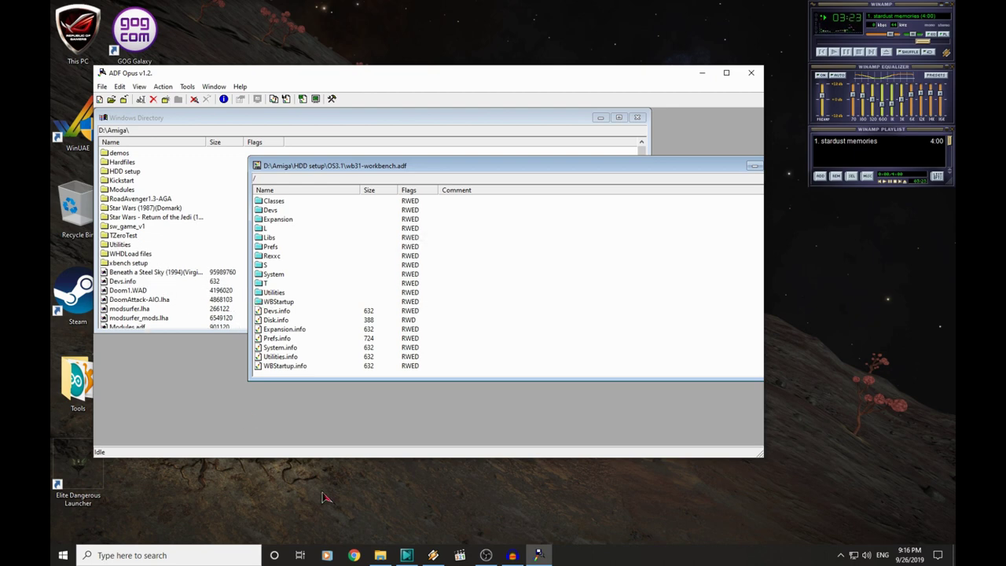
left_click(380, 555)
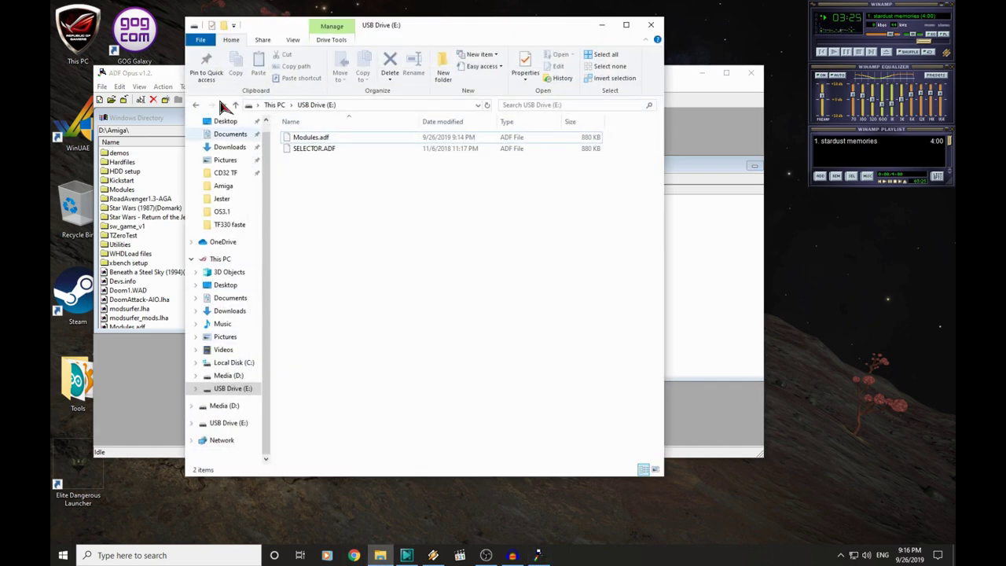
left_click(196, 106)
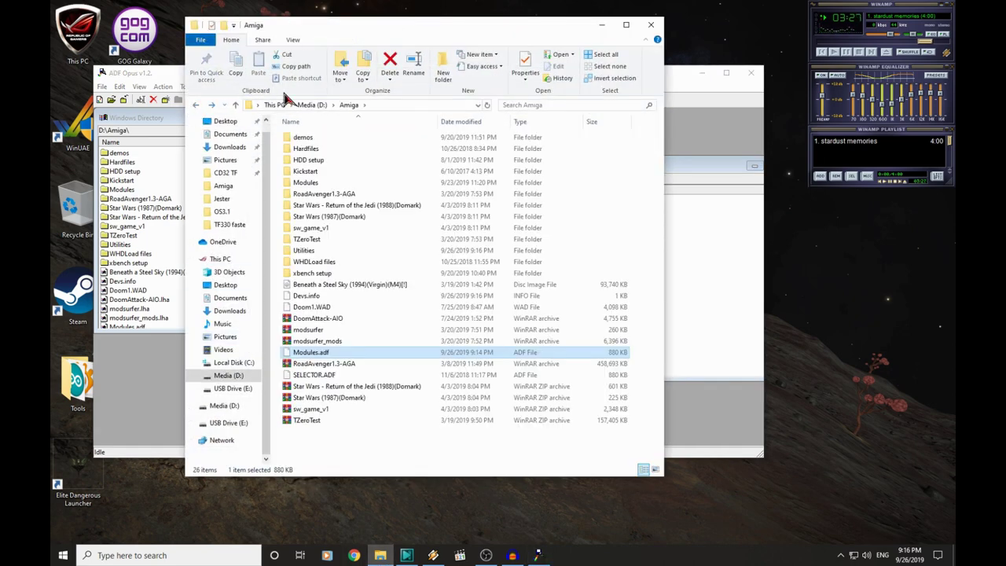
double_click(301, 251)
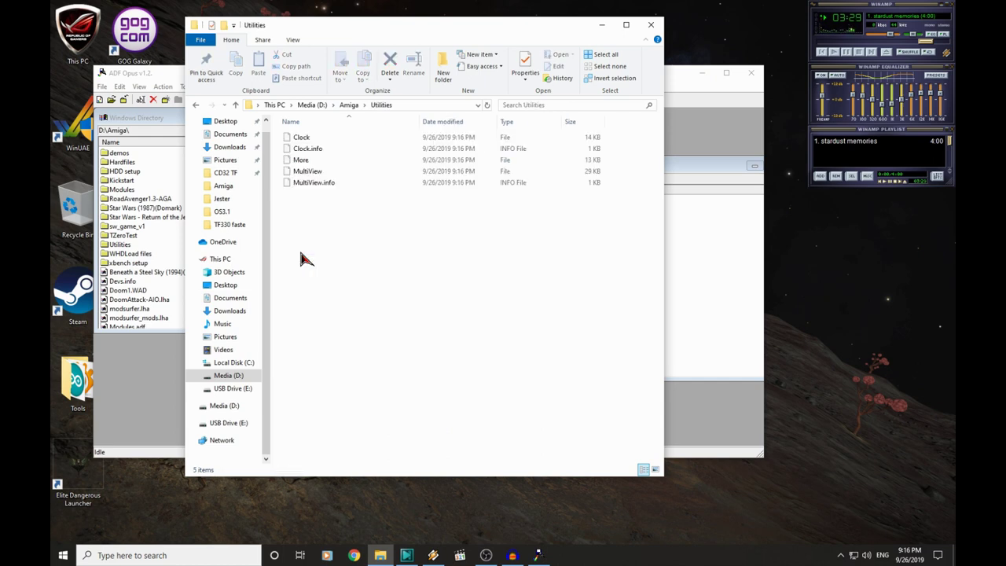
left_click(348, 104)
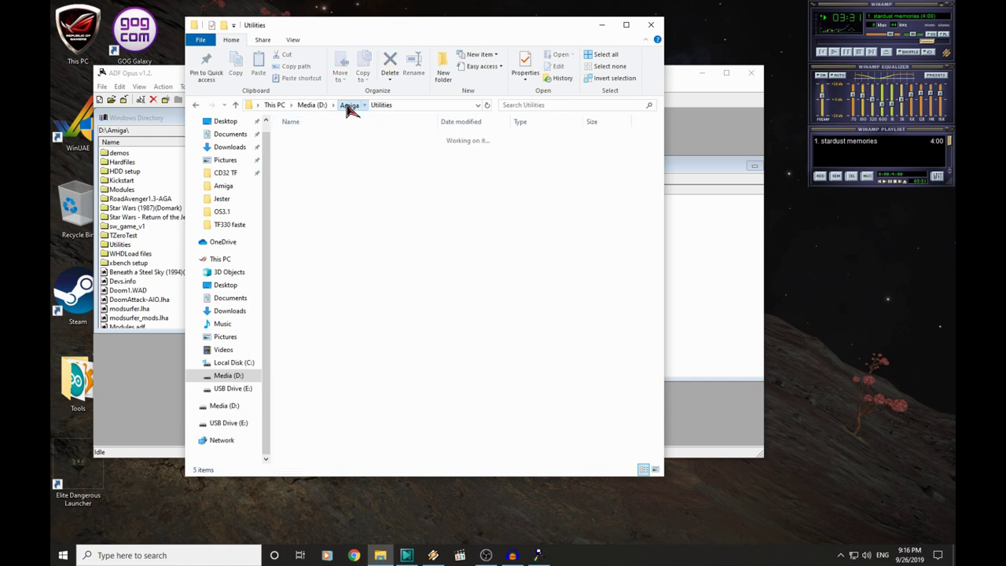
left_click(307, 296)
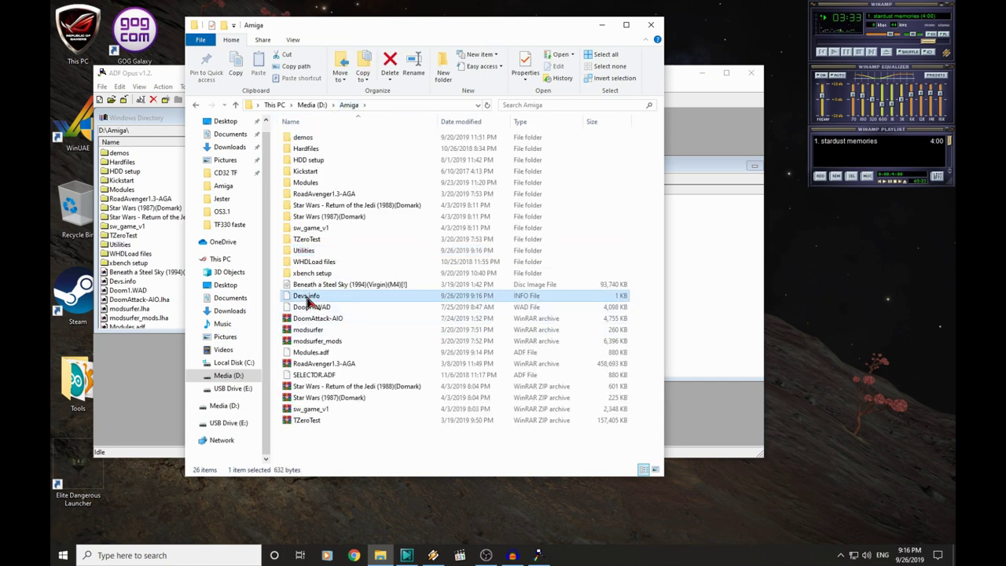
left_click(602, 25)
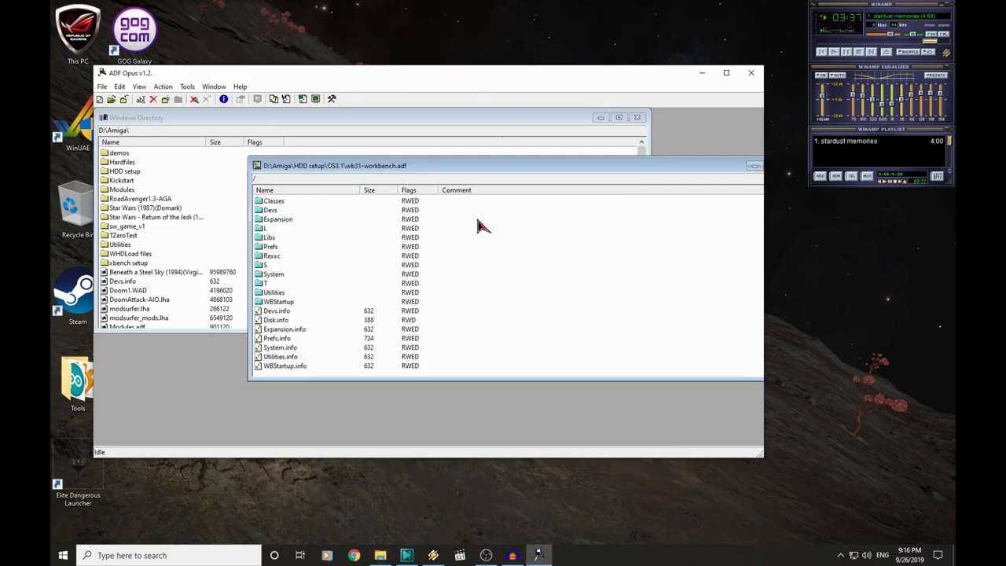
left_click_drag(498, 173, 397, 217)
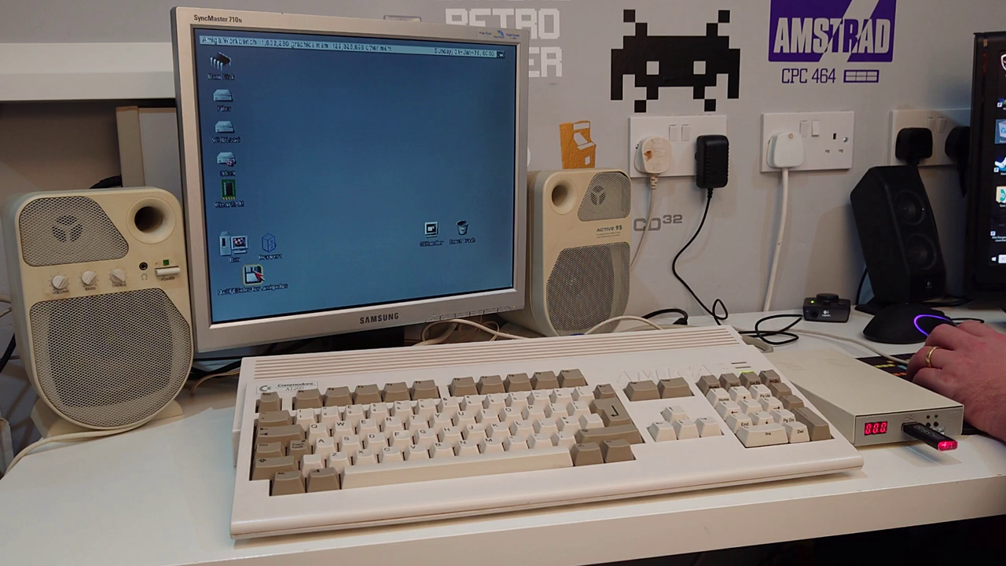
Step: Launch the HxC floppy emulator manager and get past the firmware notice to the file list
double_click(253, 274)
double_click(300, 116)
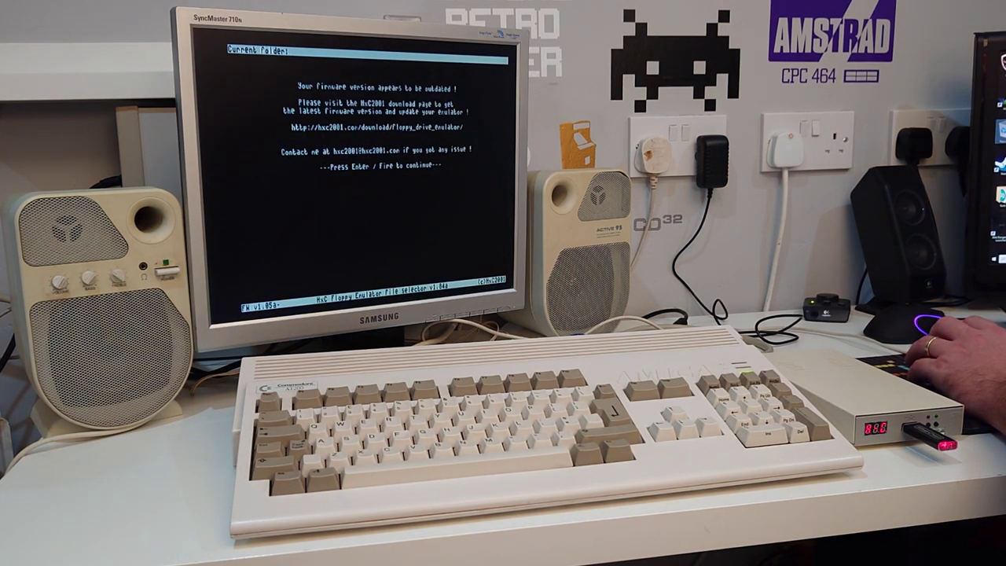
key("Return")
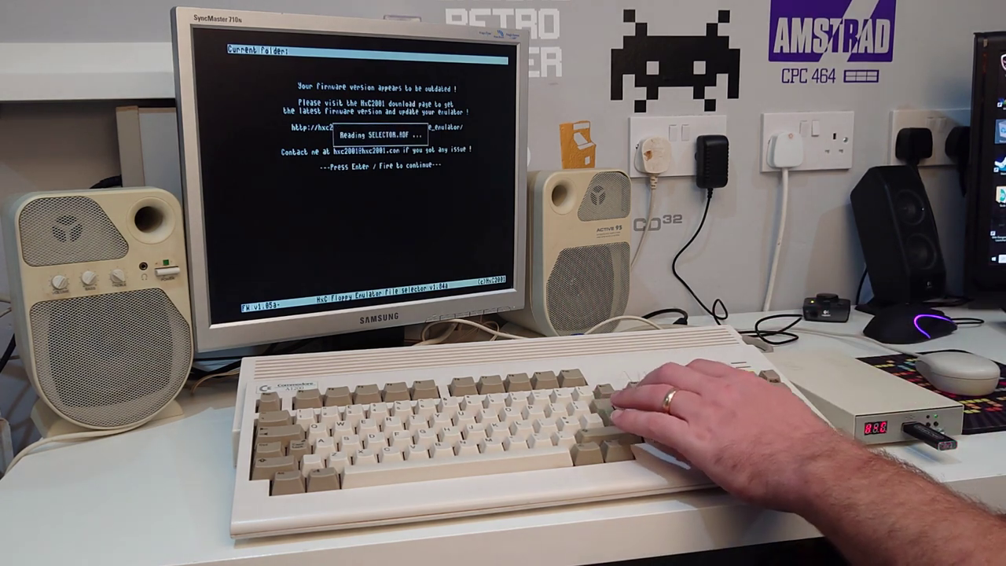
key("Return")
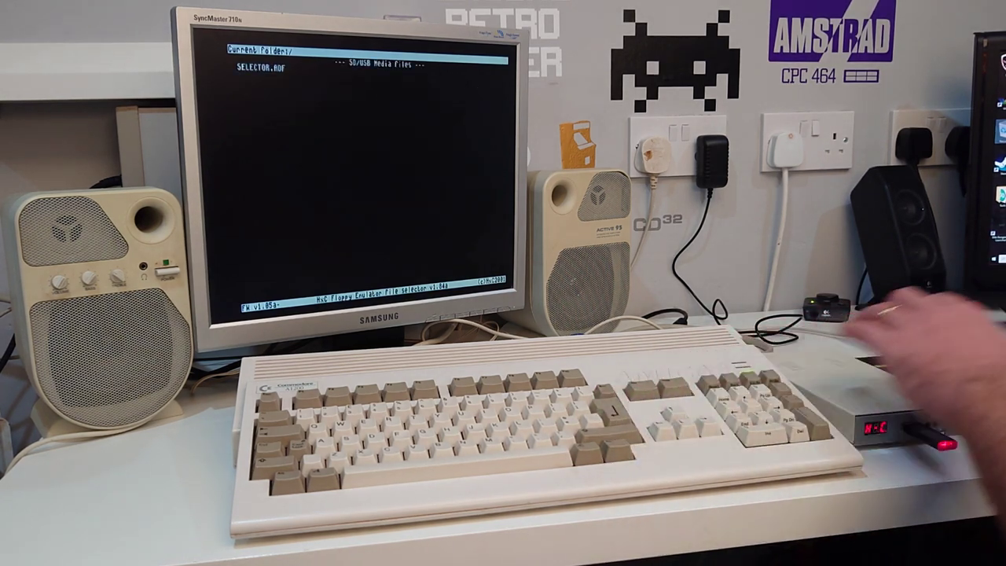
Step: Assign Modules.adf to drive A slot 001, then save and reboot with F10
key("Down")
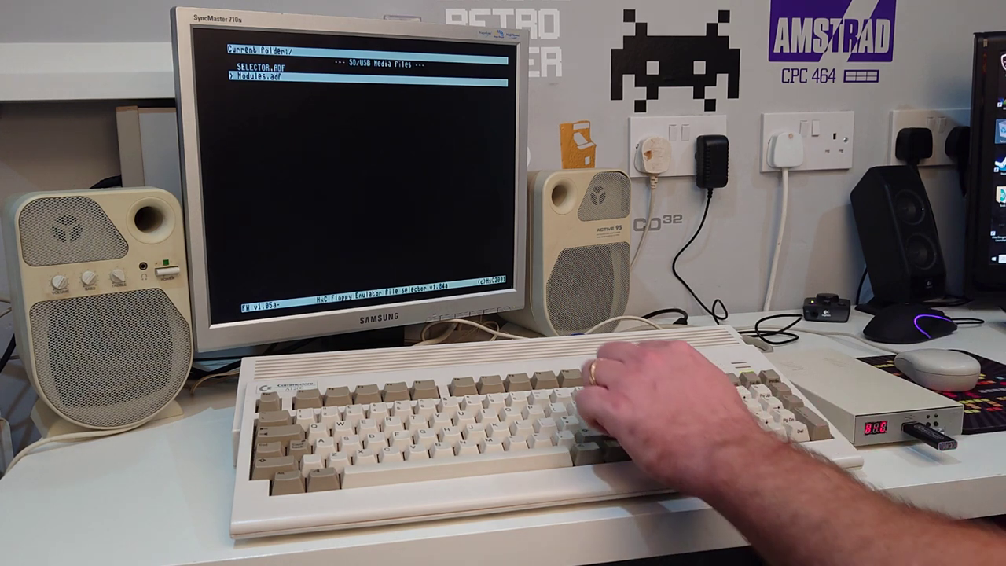
key("Return")
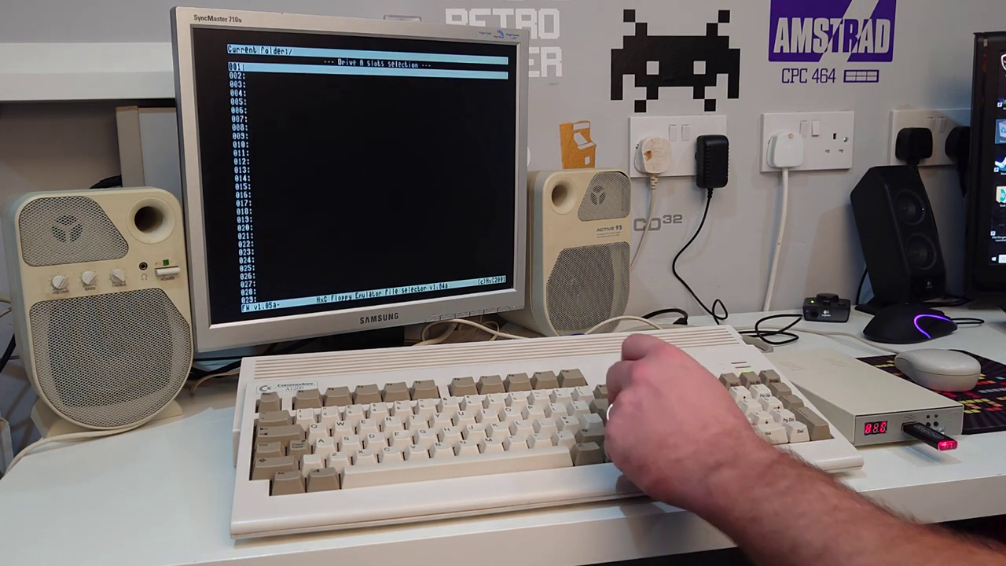
key("Return")
key("F10")
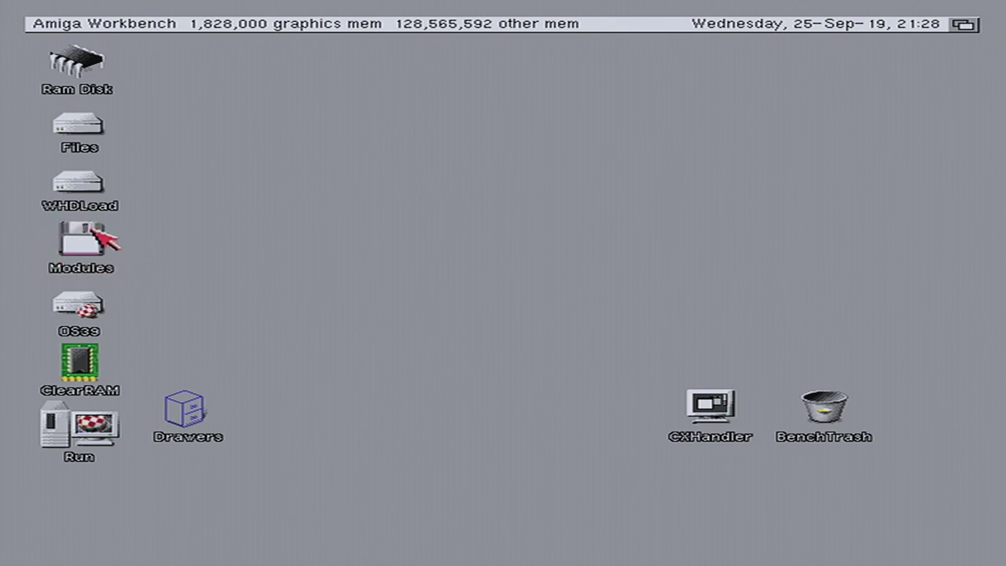
Step: Open the Modules floppy and play epilepsy.mod in EaglePlayer
double_click(92, 250)
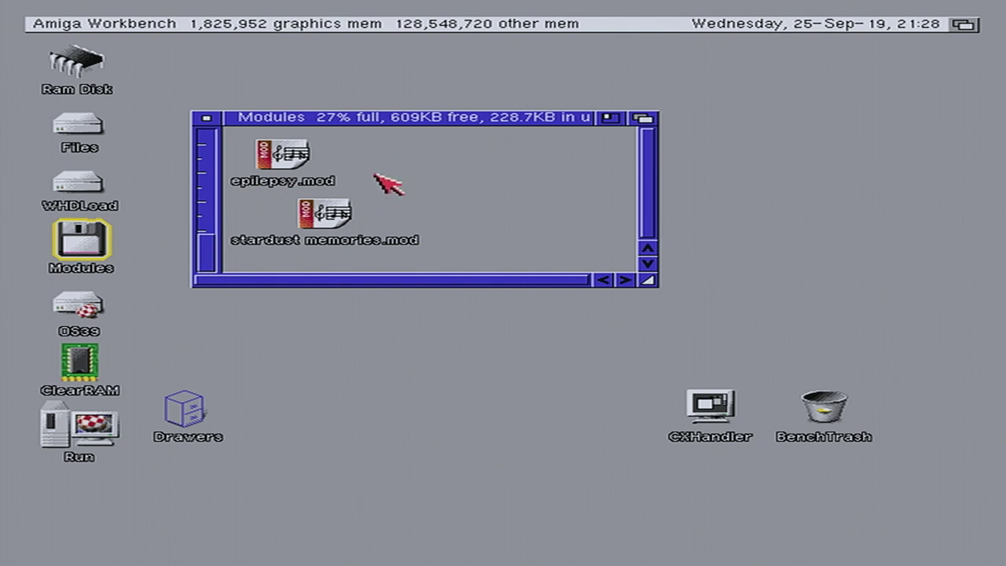
left_click(277, 152)
double_click(277, 151)
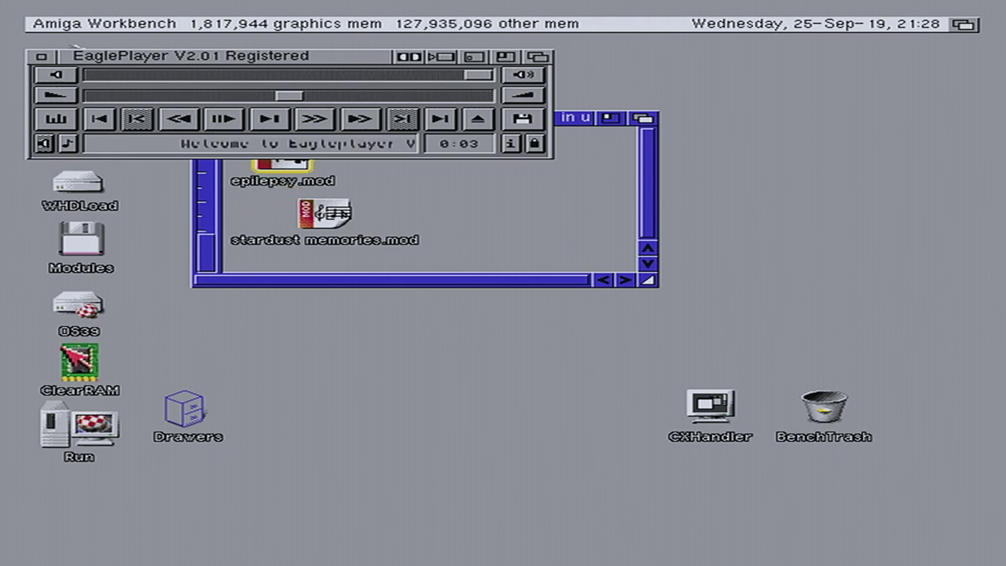
Step: Start Directory Opus from the Classic Workbench button menu, listing DF1: on the left
double_click(82, 424)
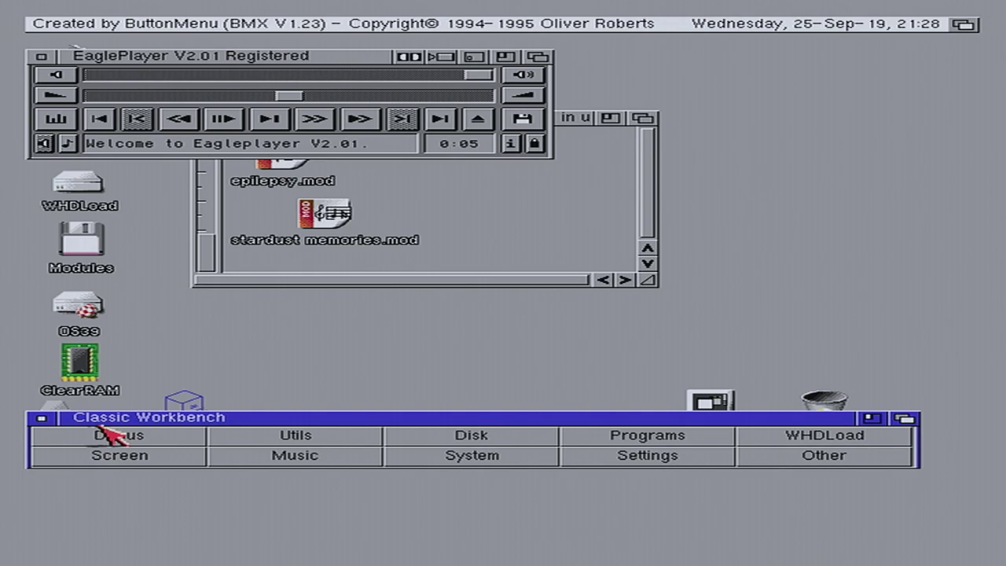
left_click(114, 436)
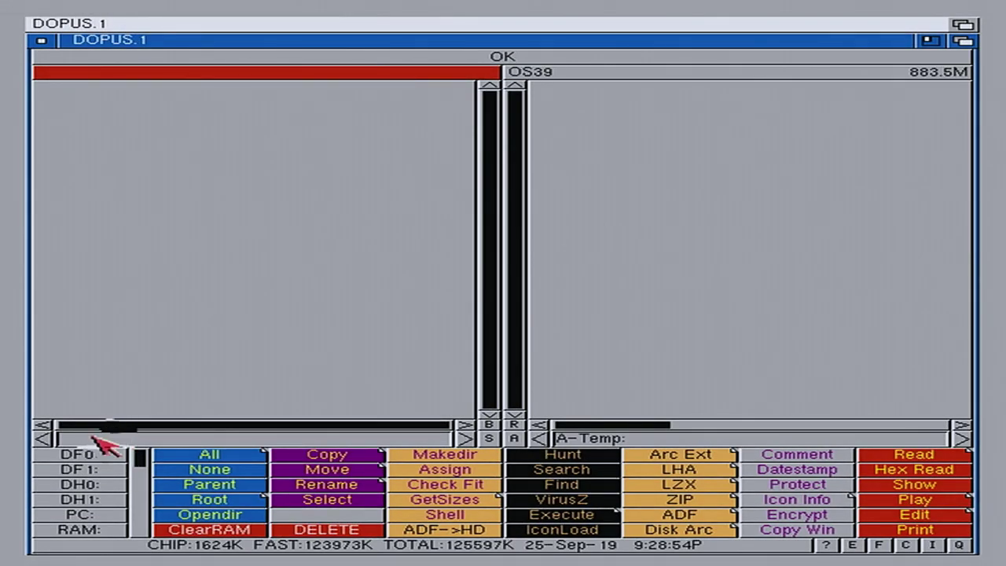
left_click(81, 473)
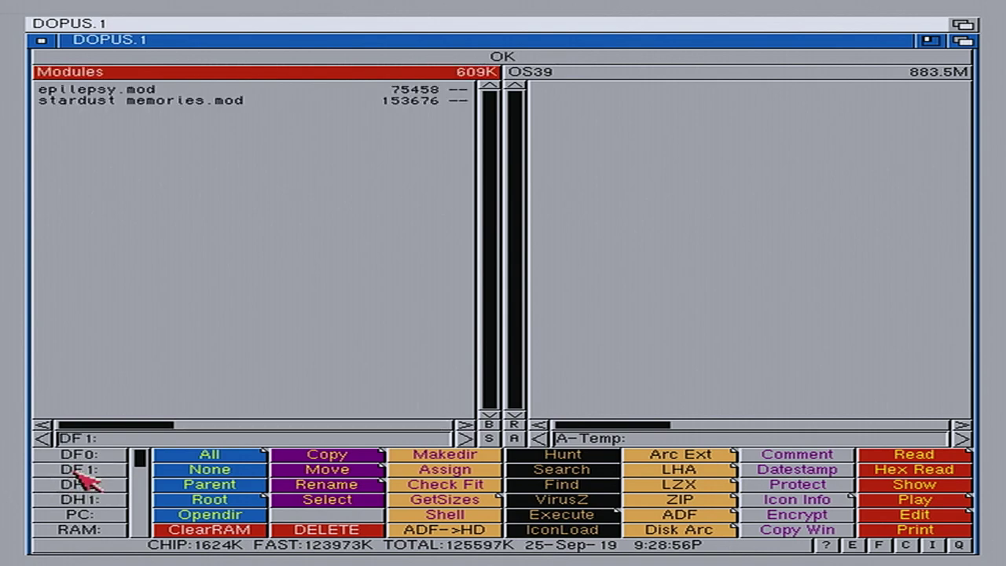
Step: Show the DH2: Files drive in the right-hand lister
left_click(653, 330)
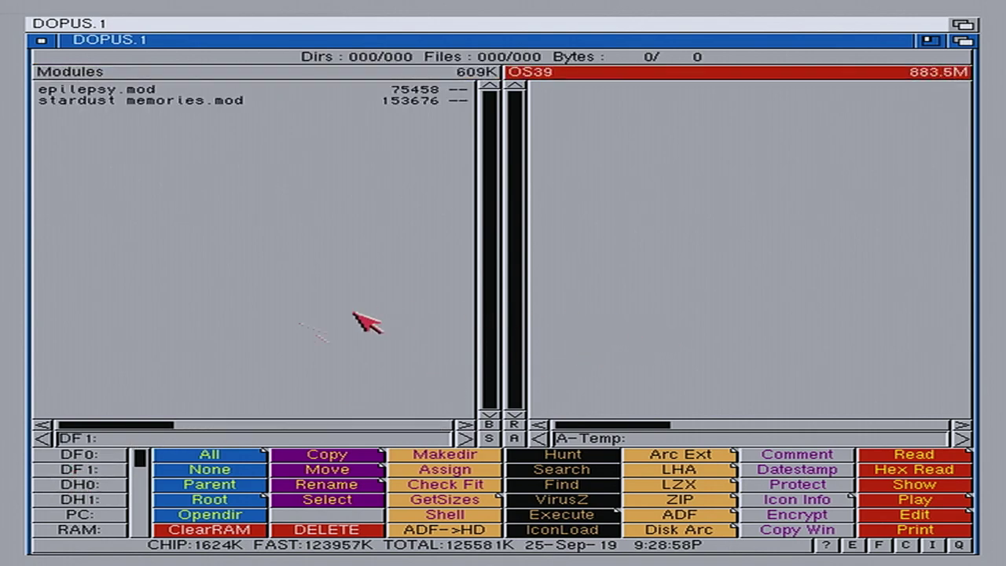
left_click(83, 499)
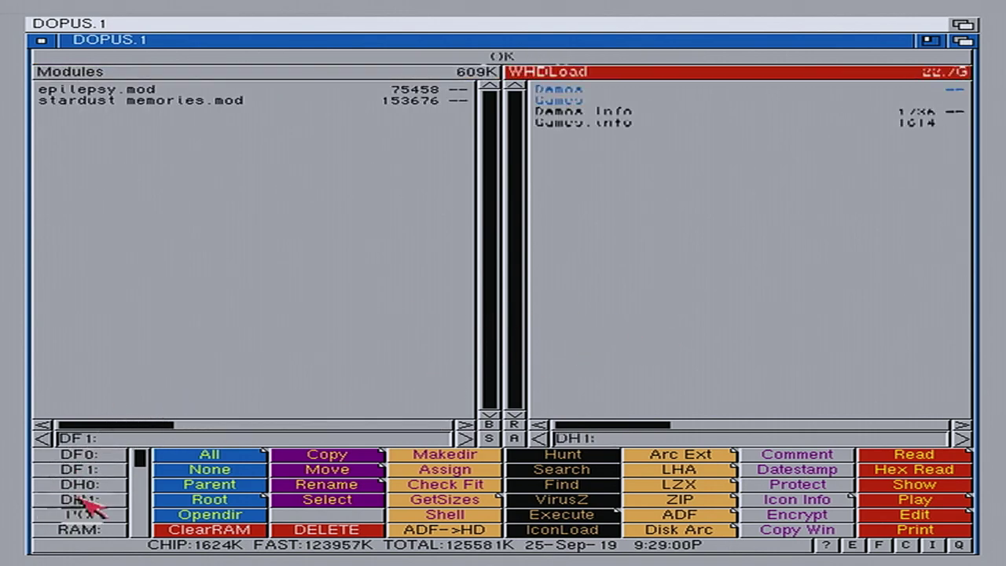
left_click(610, 443)
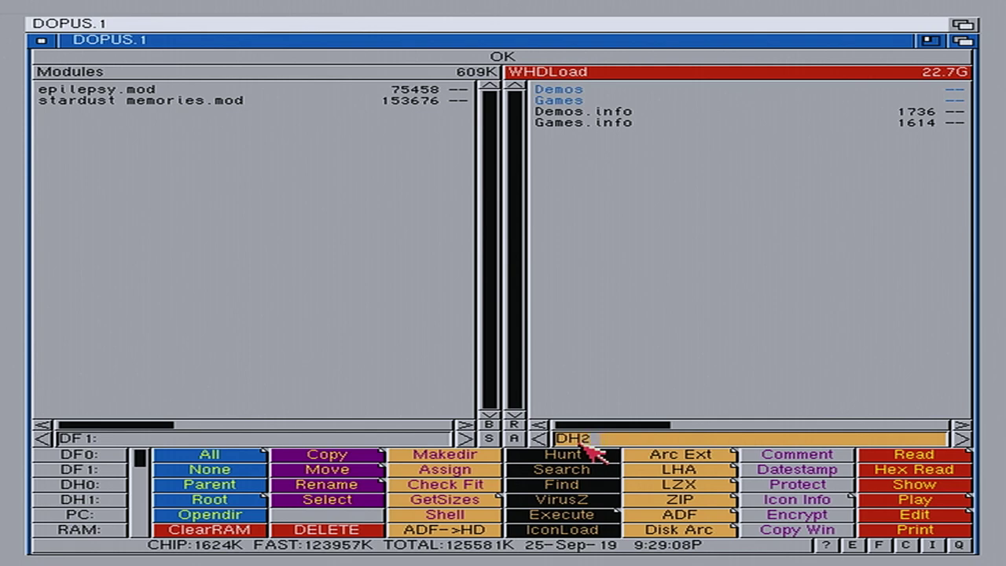
type("2:")
key("Return")
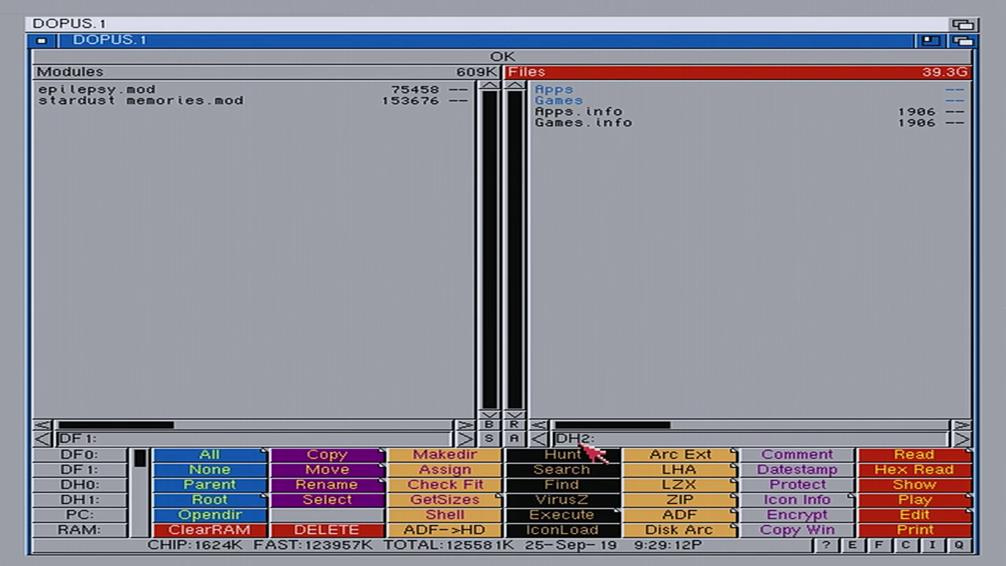
Step: Create a Modules directory on DH2 and enter it
left_click(477, 452)
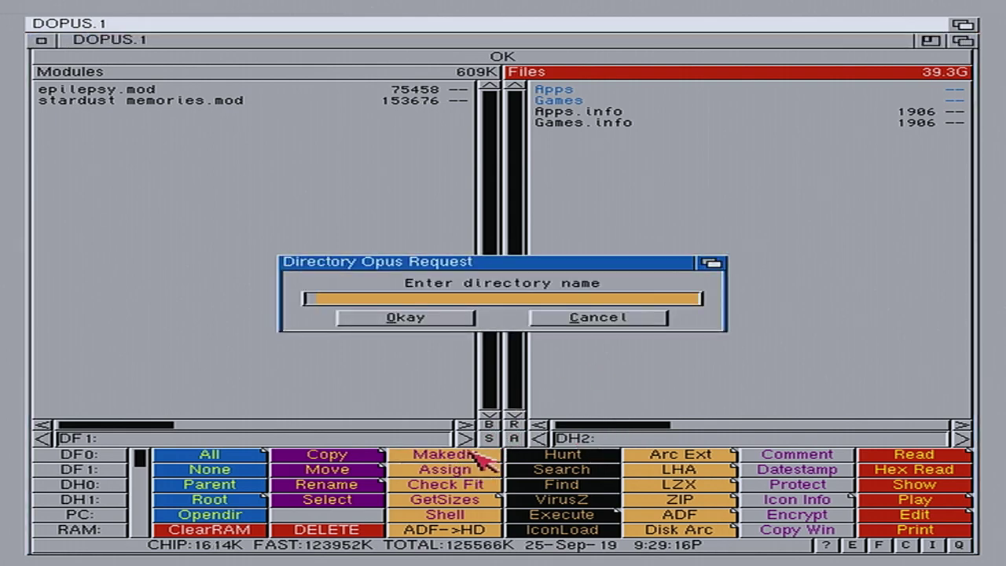
type("Modules")
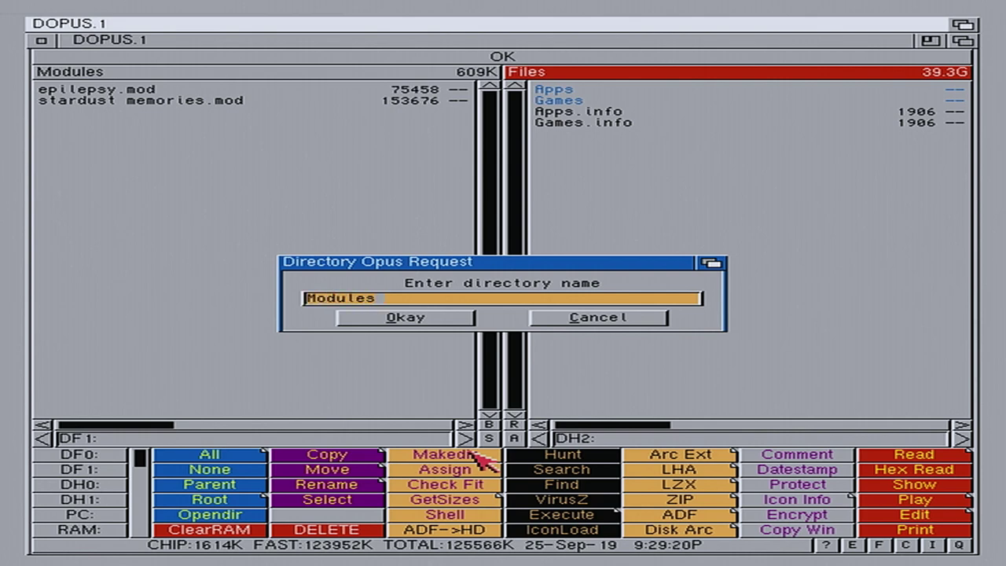
key("Return")
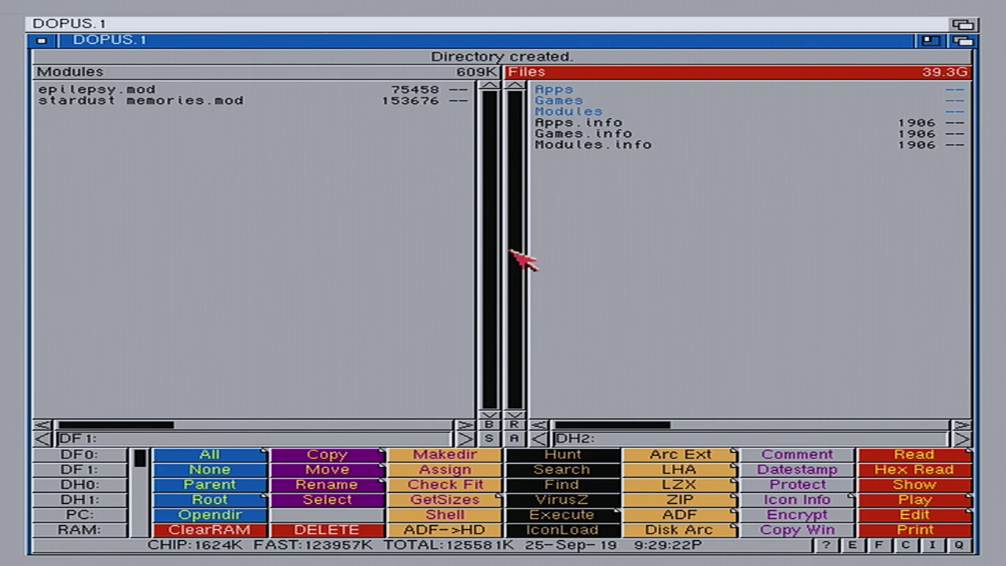
double_click(566, 112)
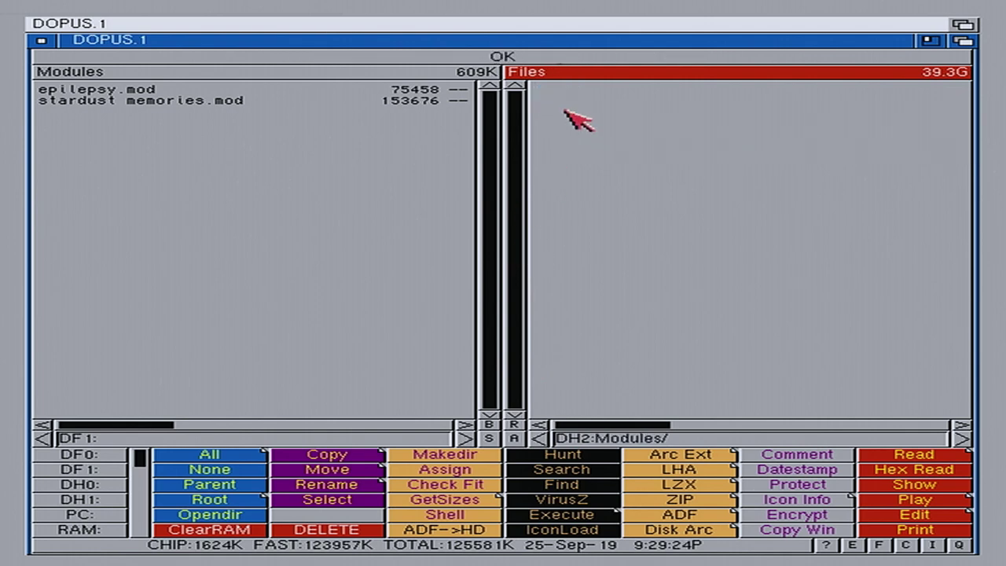
Step: Copy epilepsy.mod and stardust memories.mod from DF1 into DH2:Modules
left_click(146, 91)
left_click(148, 102)
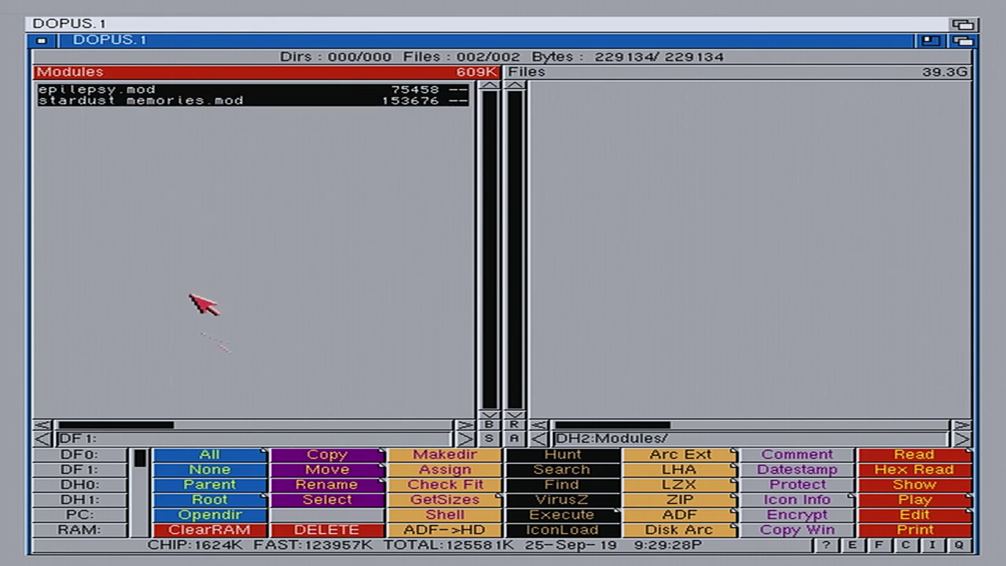
left_click(319, 456)
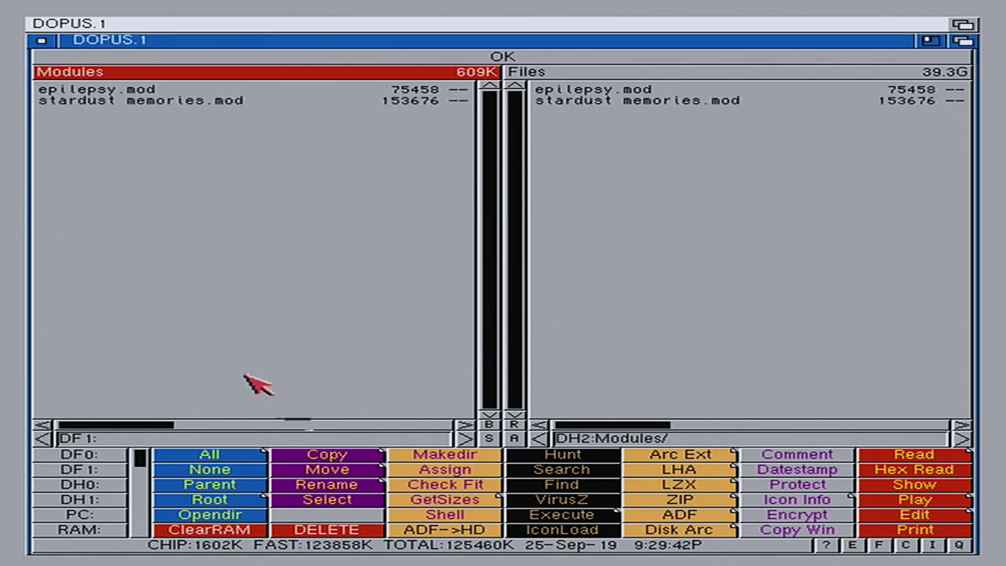
Step: Quit Directory Opus and close the Modules floppy window and Classic Workbench button menu
left_click(41, 41)
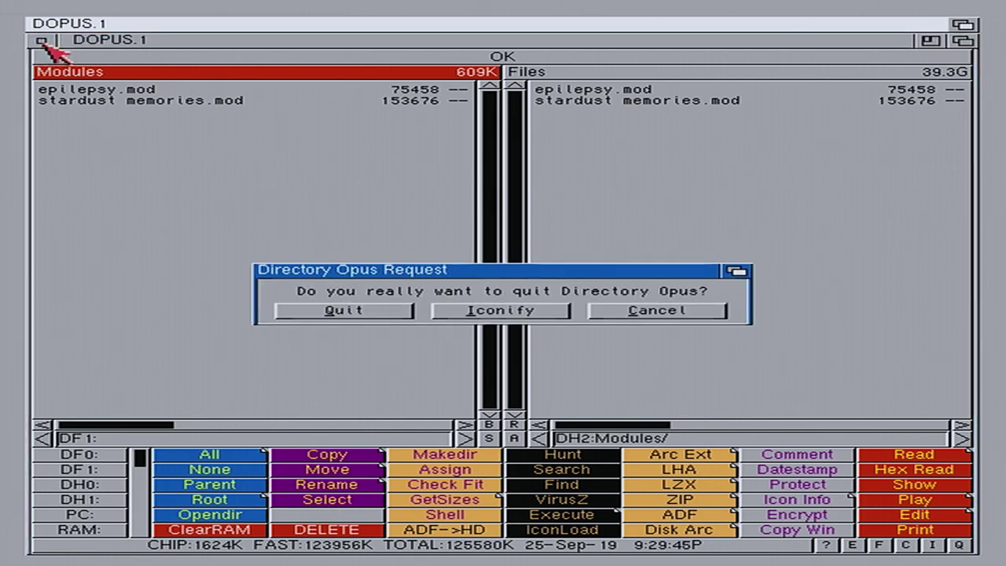
left_click(338, 310)
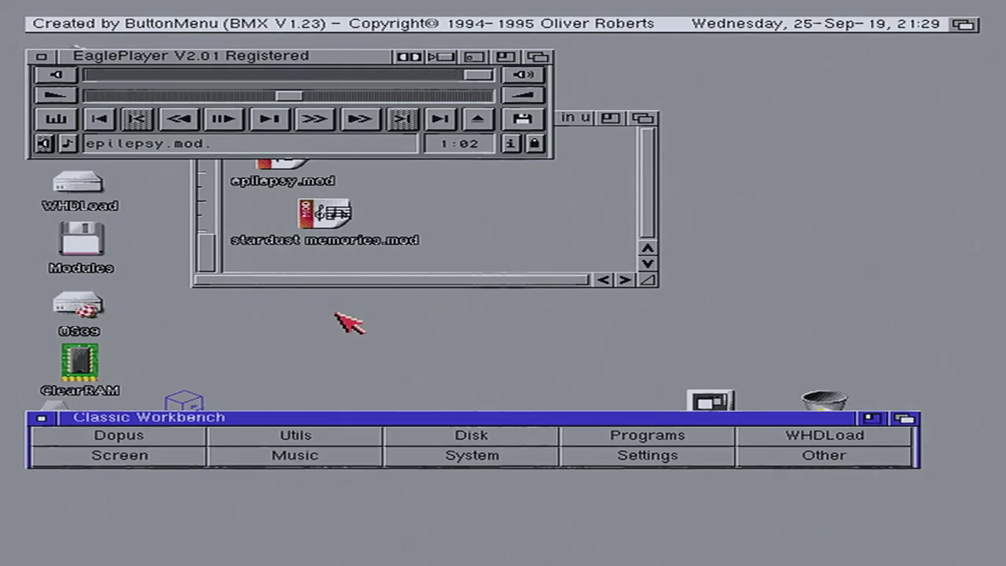
left_click(259, 268)
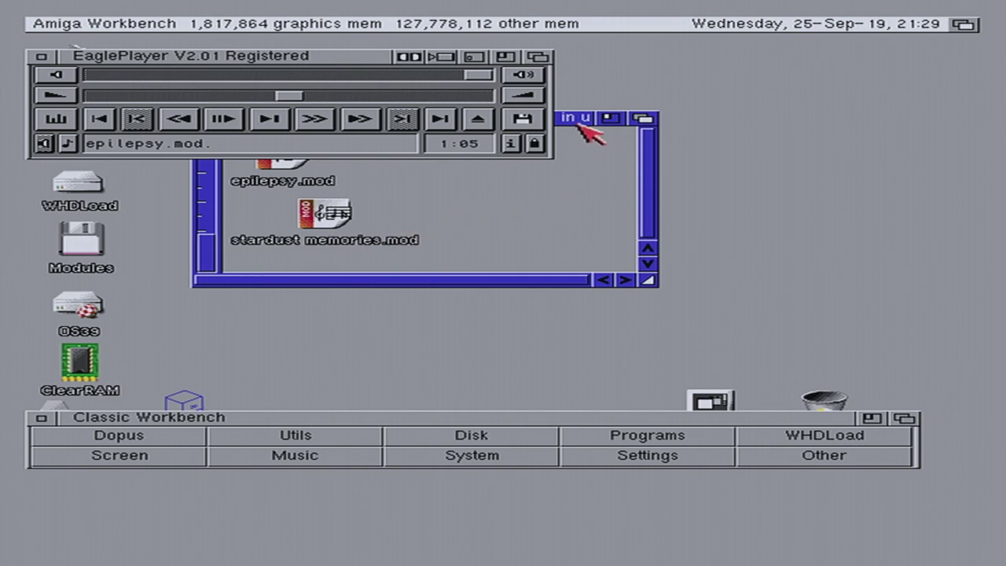
left_click_drag(579, 124, 585, 207)
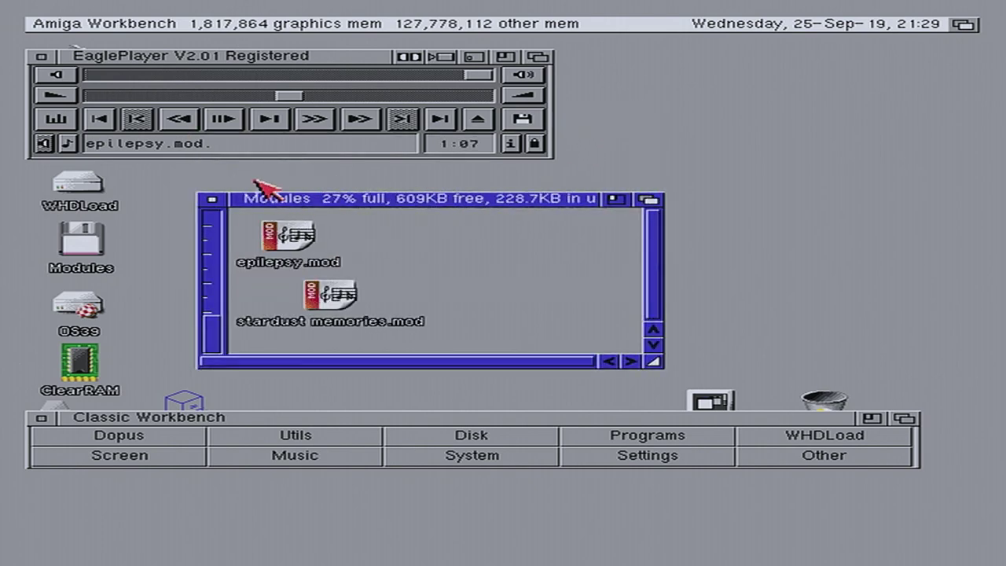
left_click(212, 200)
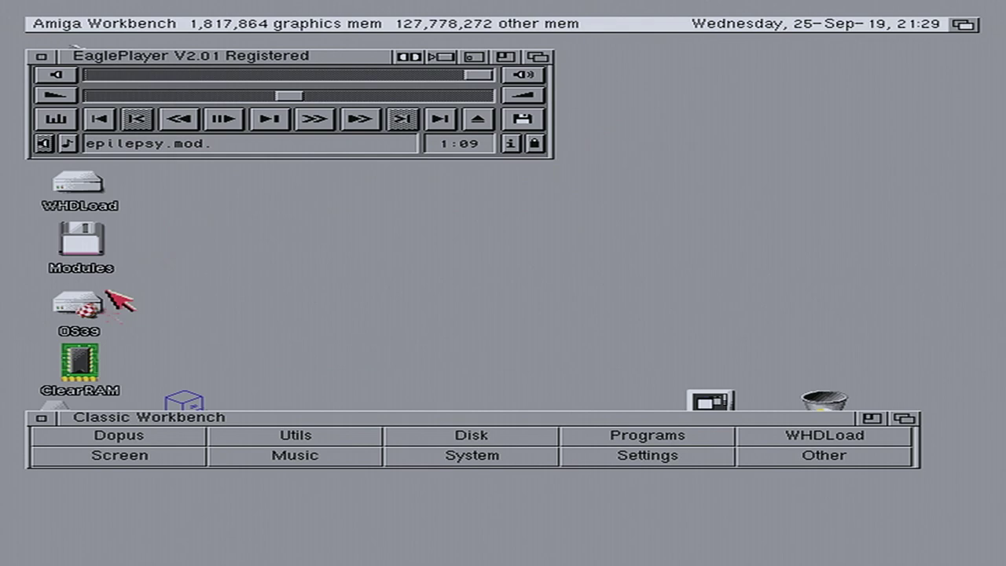
left_click(41, 417)
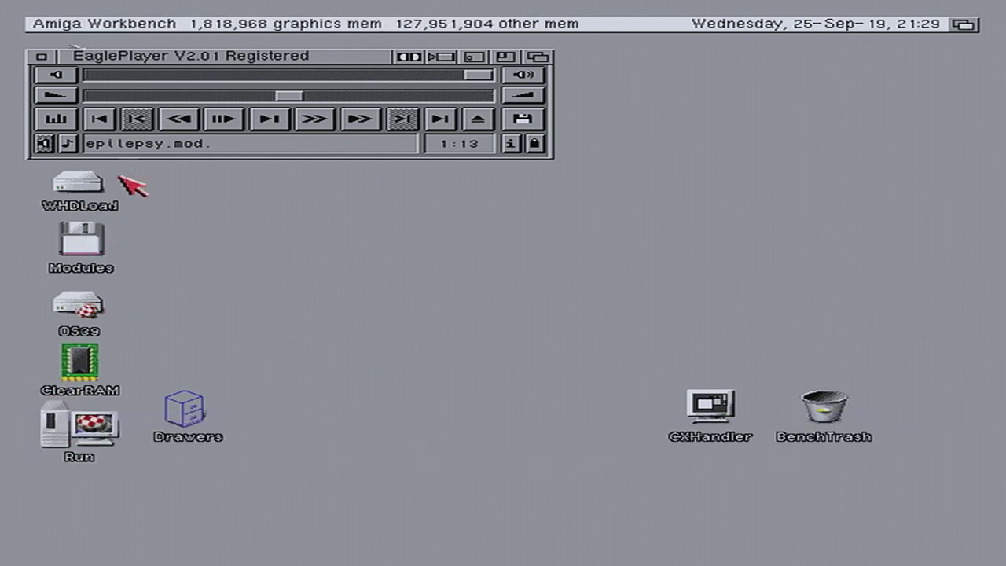
Step: Open the Files drive's new Modules drawer to check both .mod files, then close it
left_click_drag(164, 63, 359, 70)
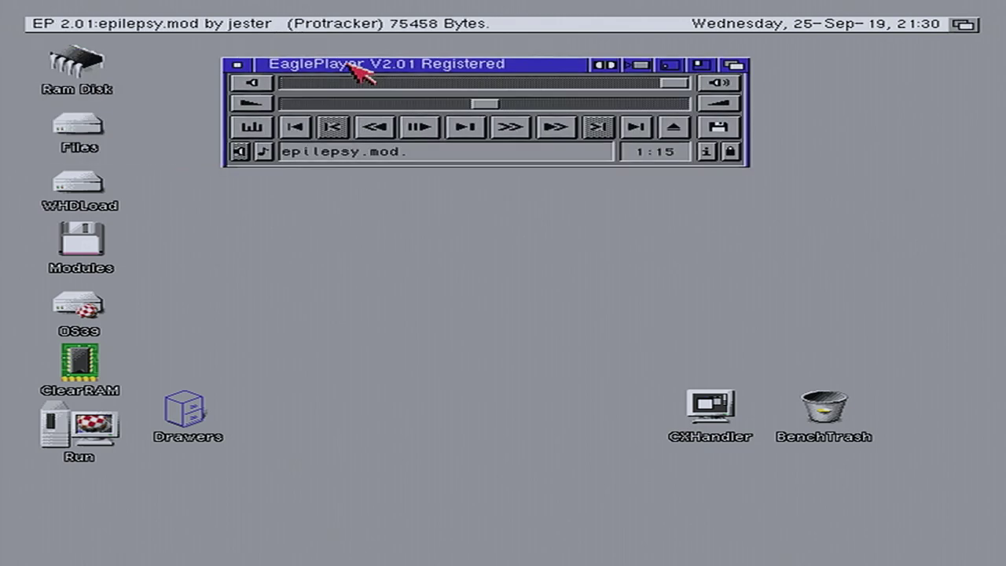
double_click(99, 128)
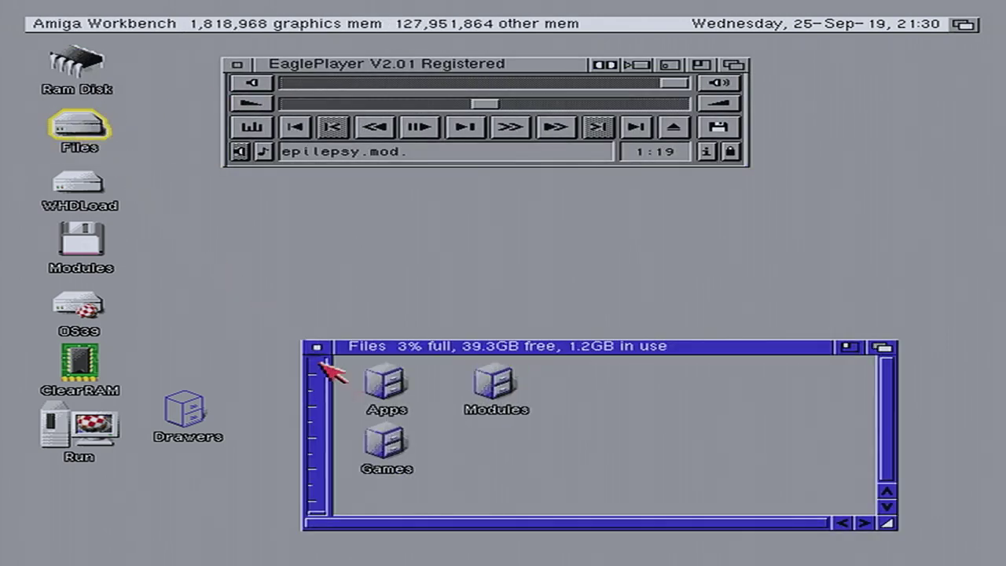
double_click(496, 382)
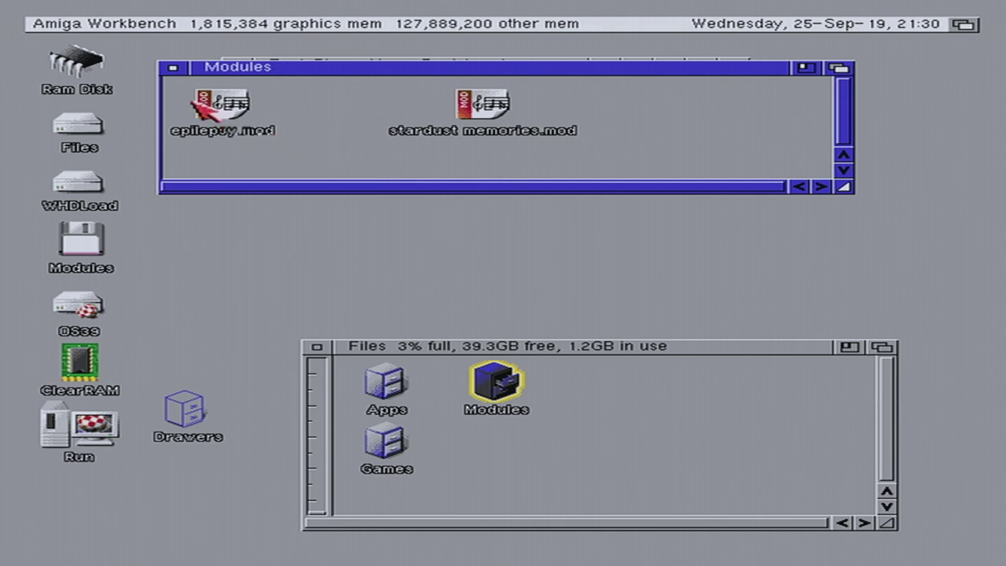
left_click(173, 68)
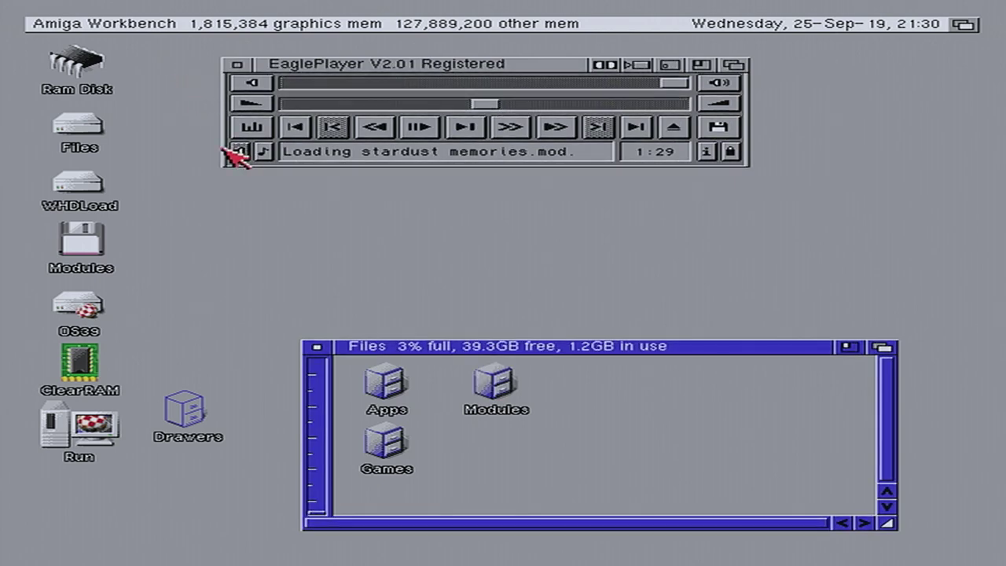